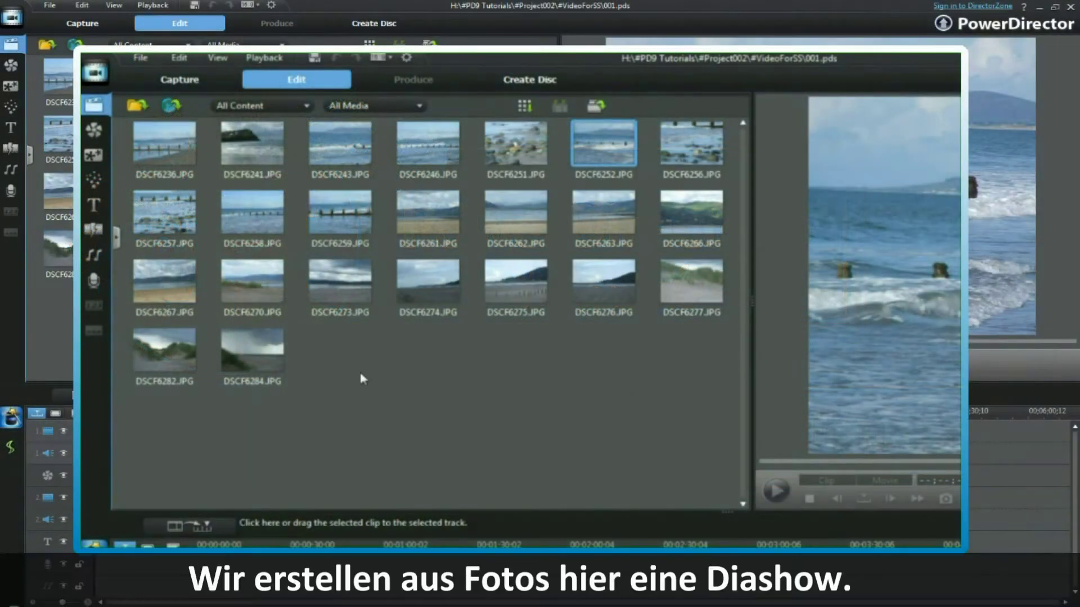
Step: Drop the selected beach photos from the Media Room onto video track 1
{"action": "left_click", "coordinate": [564, 440]}
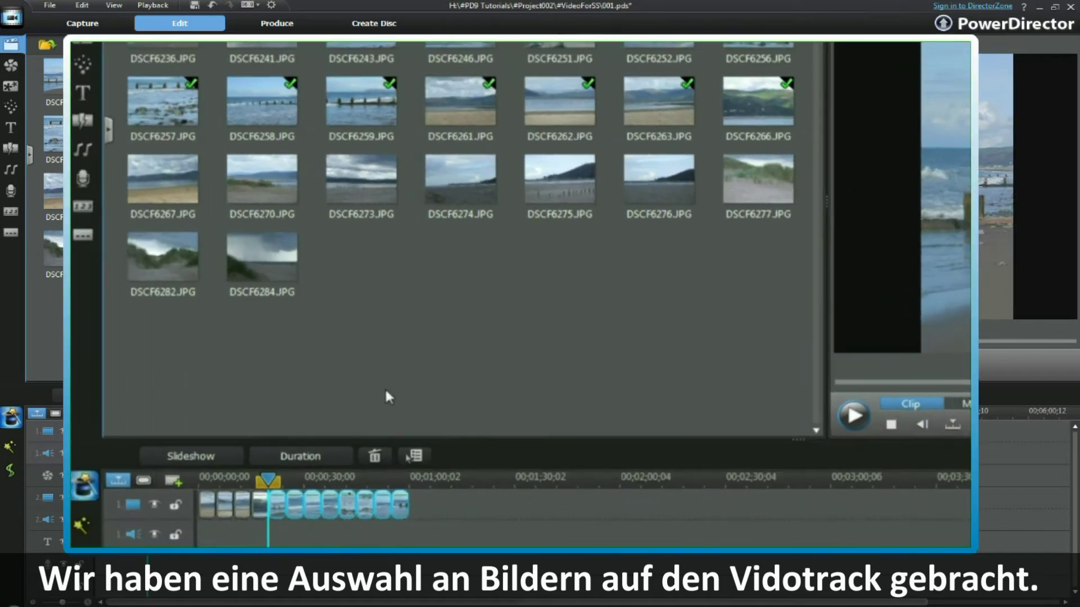
Step: Add more beach photos, such as DSCF6263, extending video track 1 to about 1:50
{"action": "left_click", "coordinate": [681, 119]}
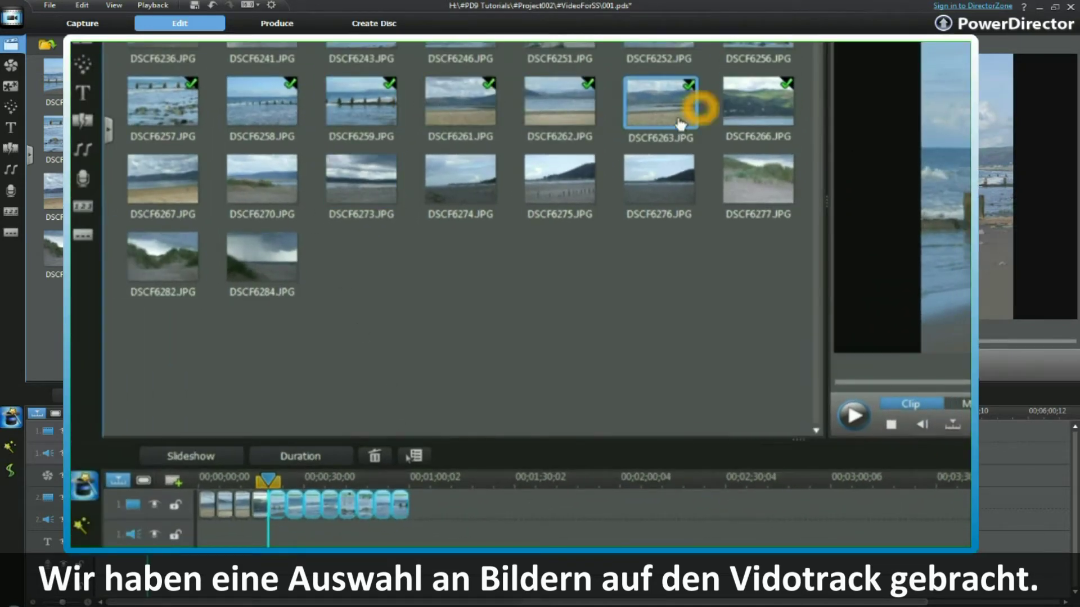
{"action": "left_click", "coordinate": [320, 510]}
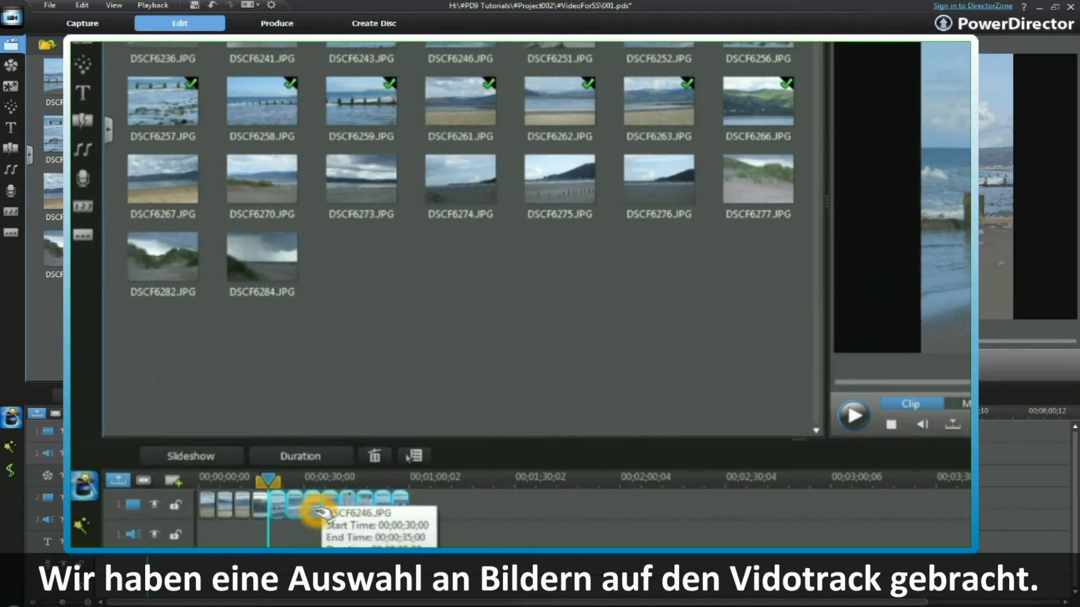
{"action": "left_click", "coordinate": [291, 96]}
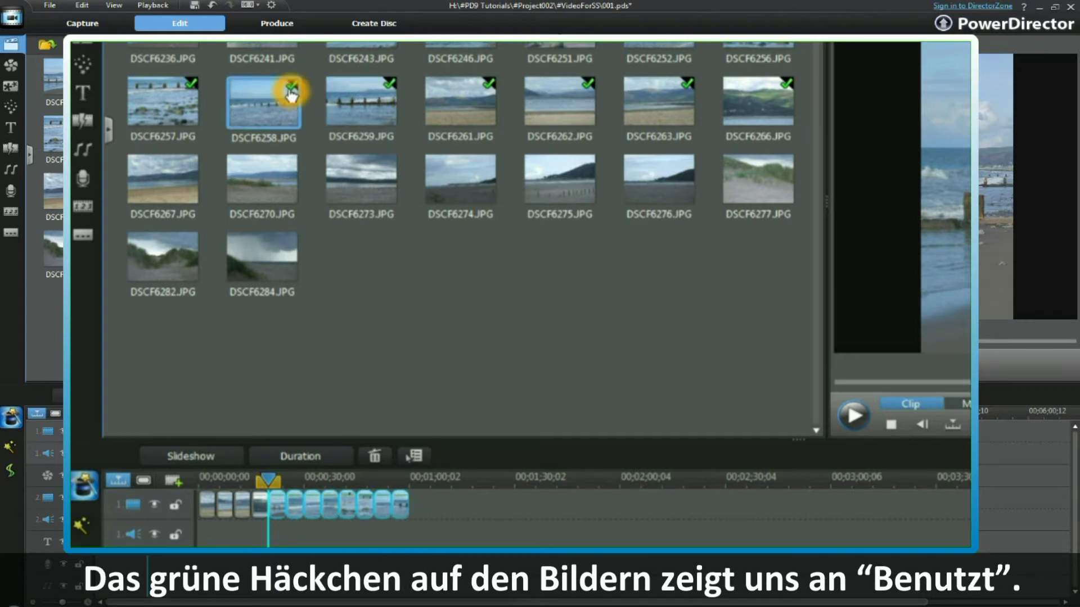
{"action": "left_click", "coordinate": [291, 95]}
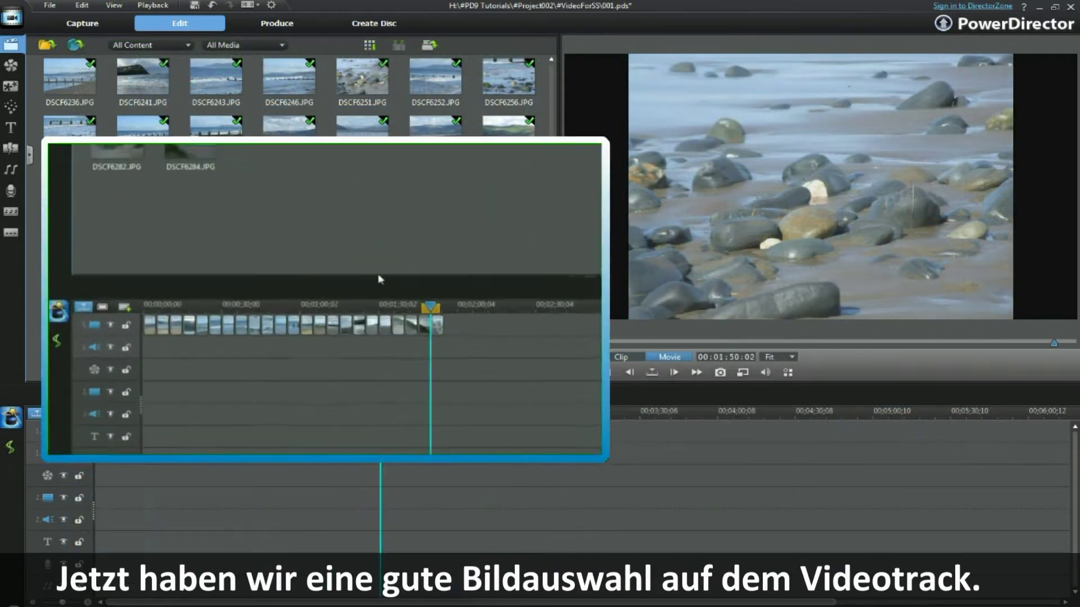
Step: Select every photo clip on video track 1, from the first clip to the last one ending at 1:55
{"action": "left_click", "coordinate": [652, 383]}
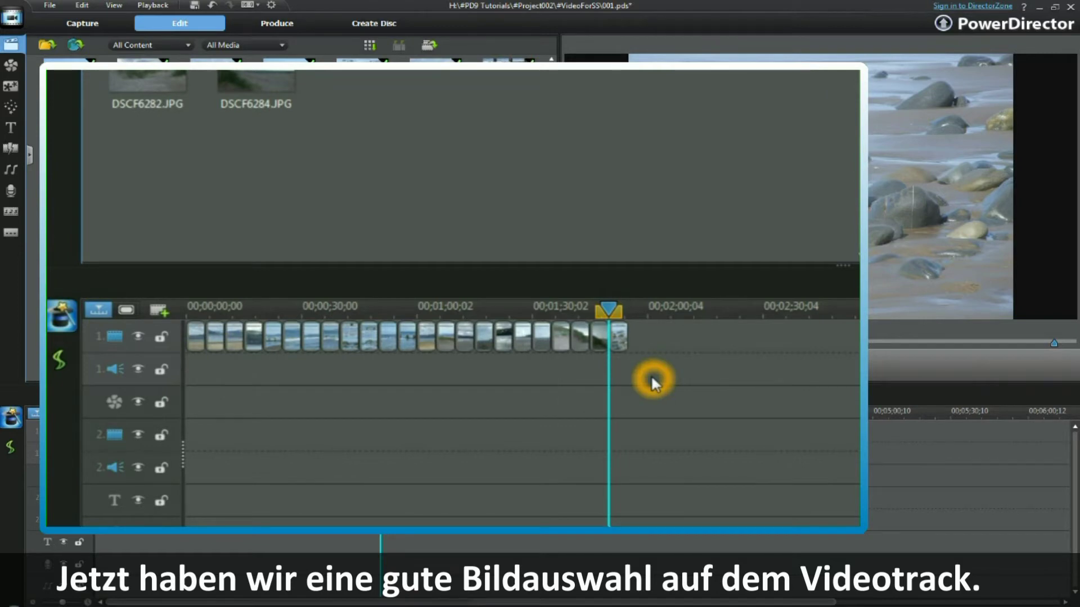
{"action": "left_click", "coordinate": [195, 336]}
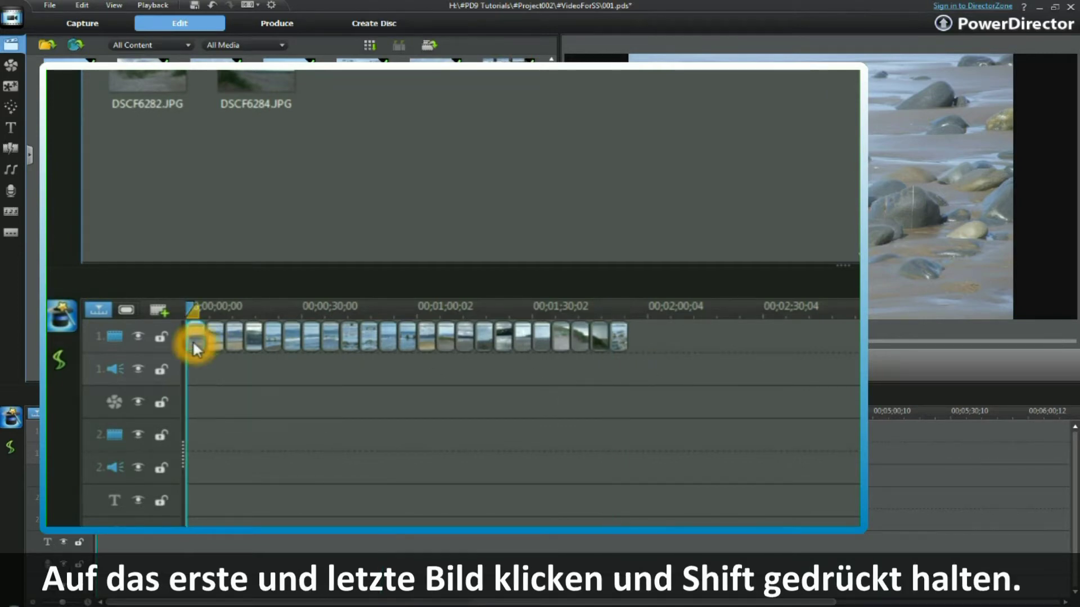
{"action": "left_click", "coordinate": [621, 342], "text": "shift"}
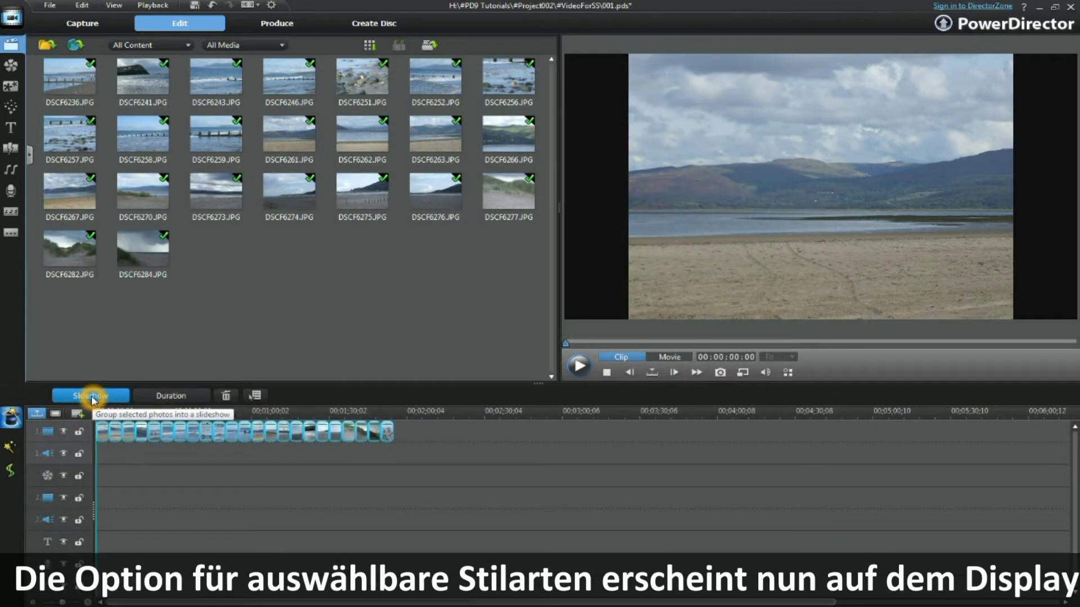
Step: Turn the selected photos into a slideshow using the Camera style
{"action": "left_click", "coordinate": [91, 396]}
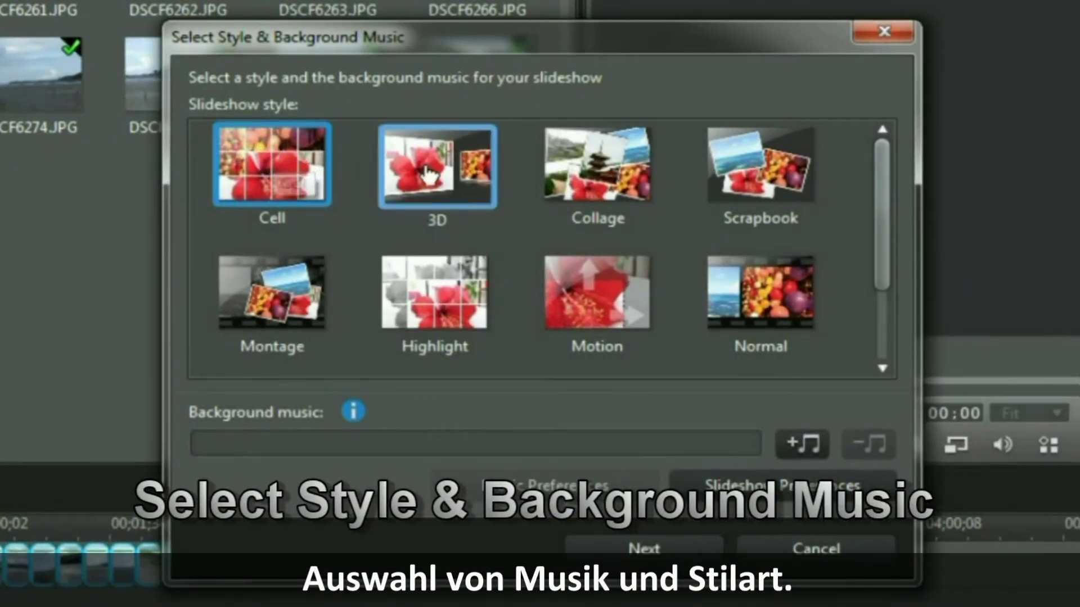
{"action": "left_click", "coordinate": [770, 337]}
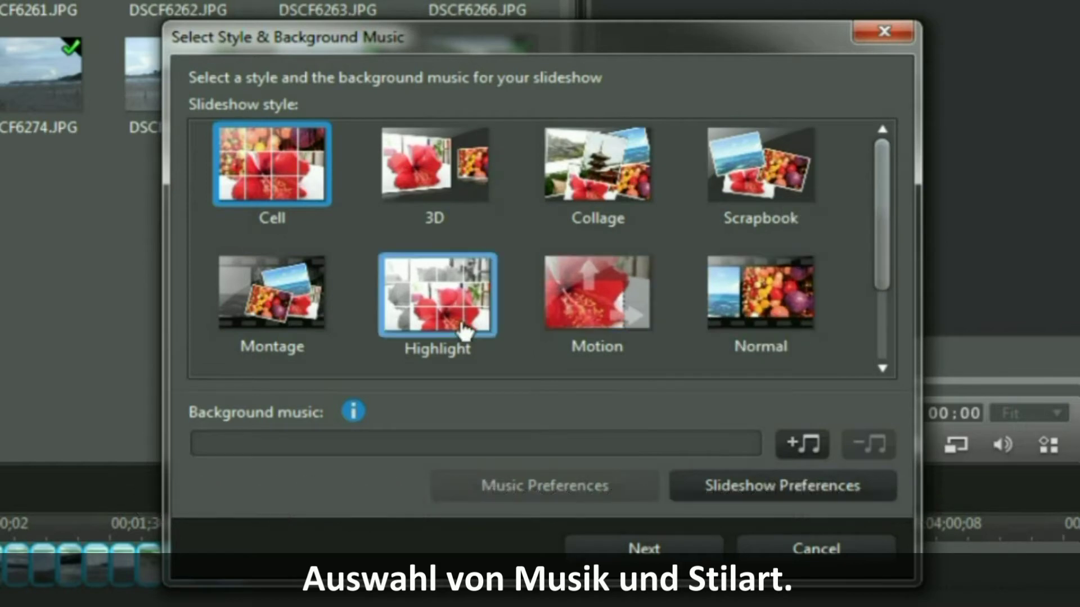
{"action": "left_click_drag", "start_coordinate": [883, 230], "coordinate": [884, 354]}
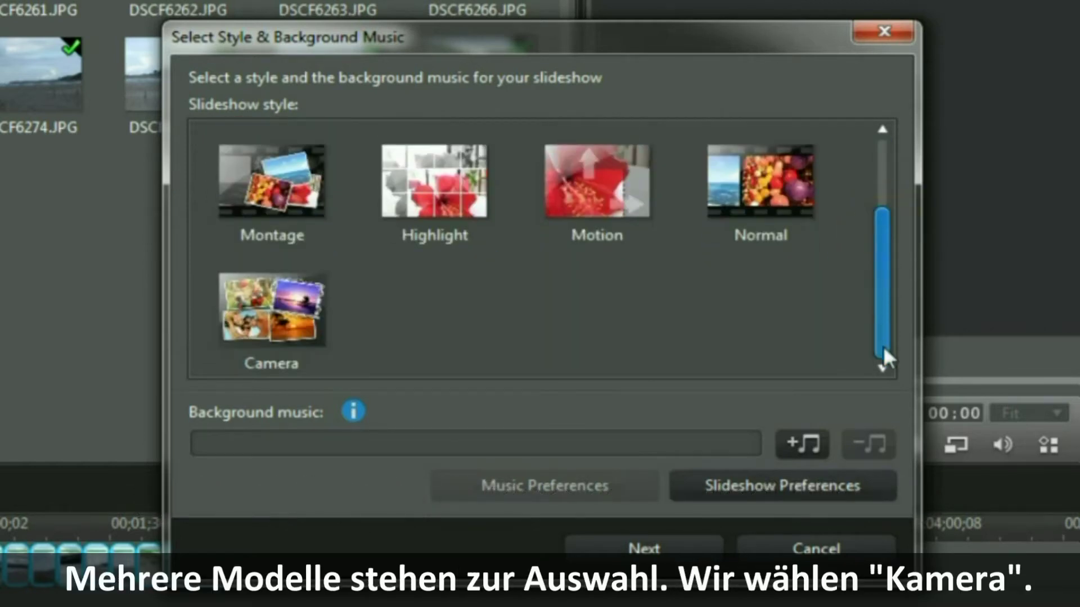
{"action": "left_click", "coordinate": [311, 331]}
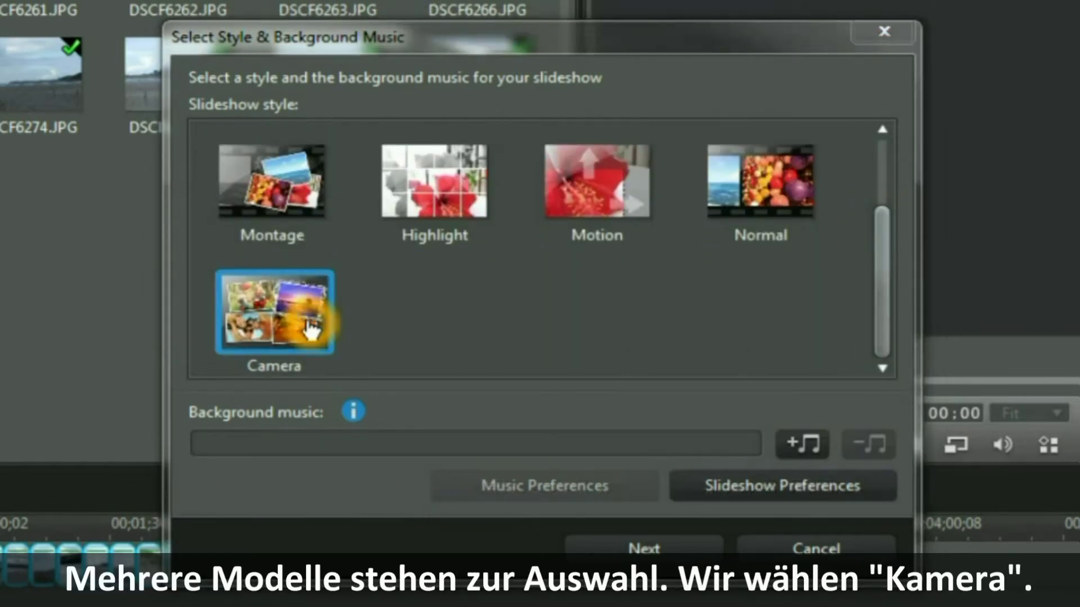
{"action": "left_click", "coordinate": [803, 444]}
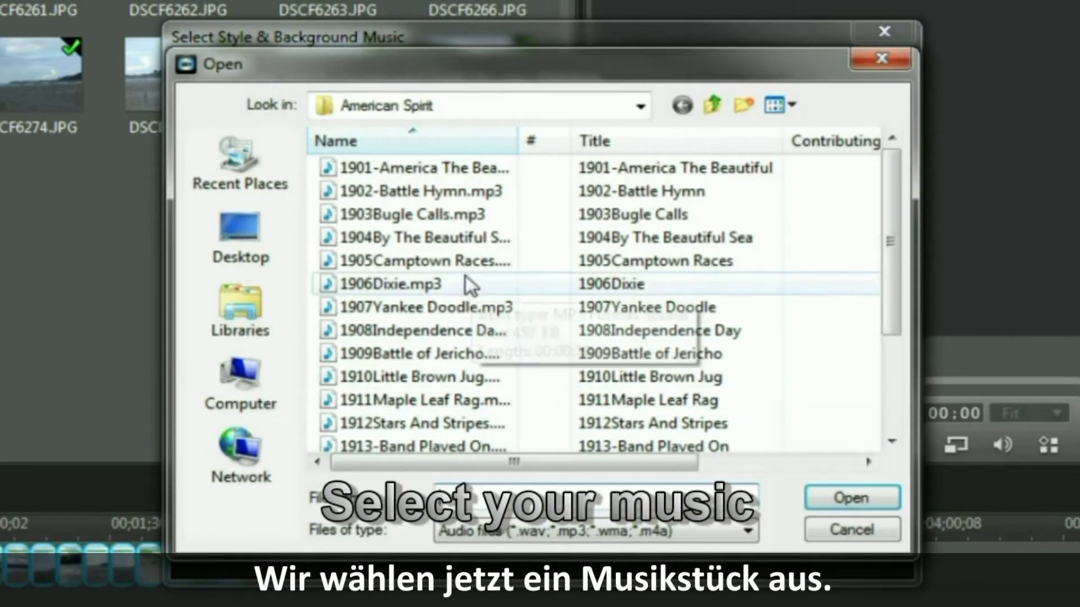
Step: Load 1905Camptown Races.mp3 as background music, keeping Fit music to photos and Timeline order
{"action": "left_click", "coordinate": [453, 262]}
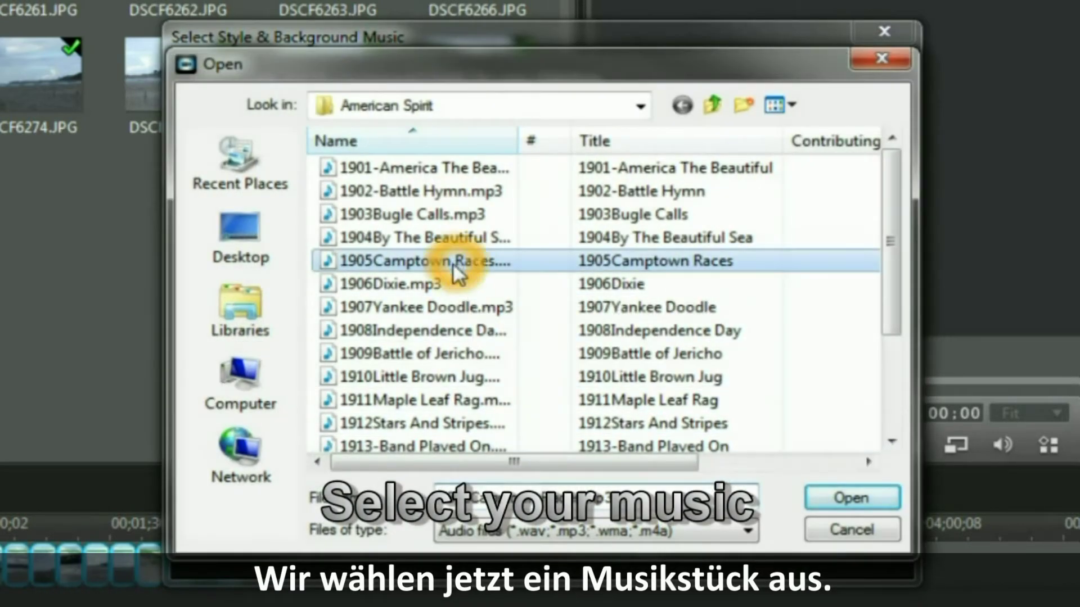
{"action": "left_click", "coordinate": [849, 498]}
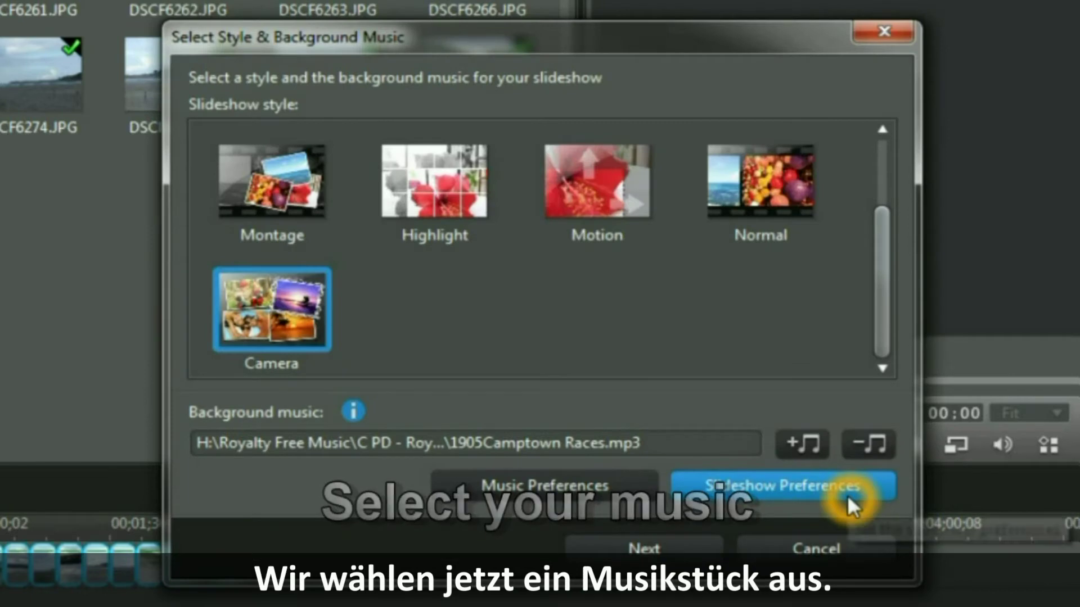
{"action": "left_click", "coordinate": [732, 487]}
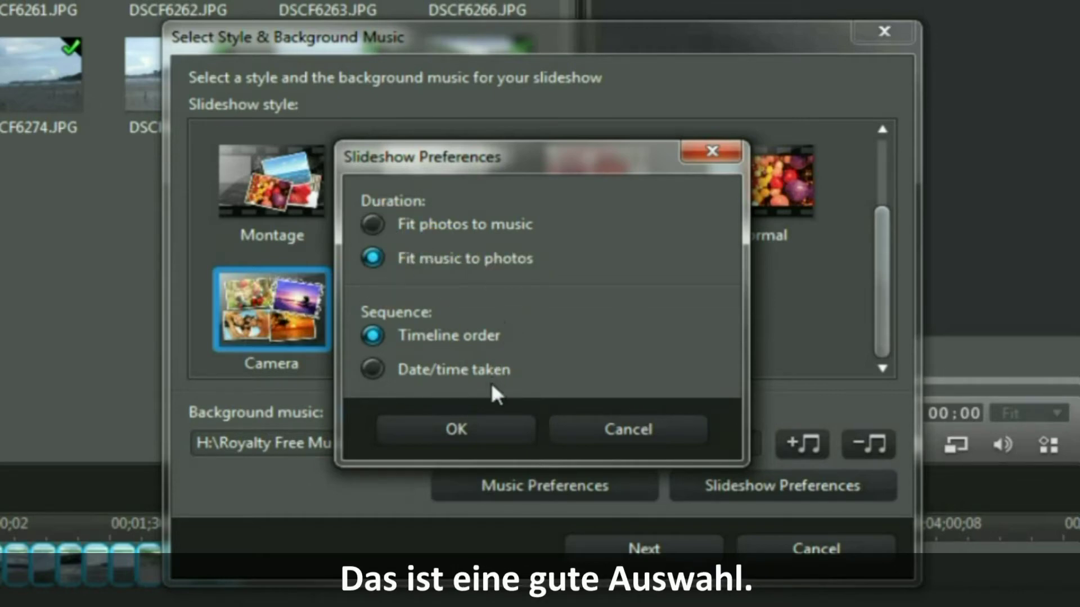
{"action": "left_click", "coordinate": [465, 443]}
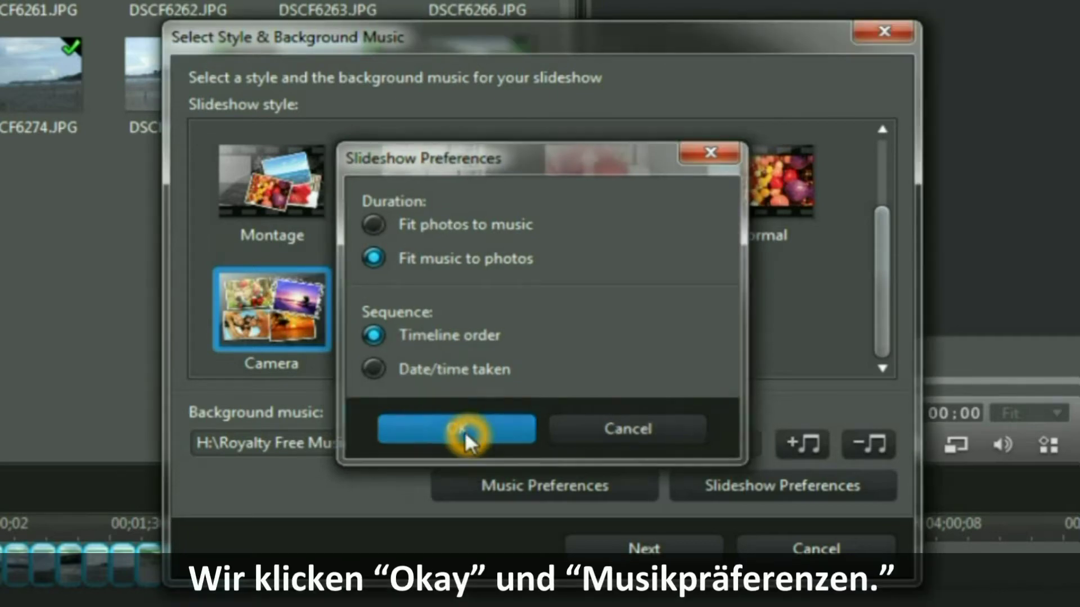
Step: Play back the Camptown Races background music in Music Preferences
{"action": "left_click", "coordinate": [504, 484]}
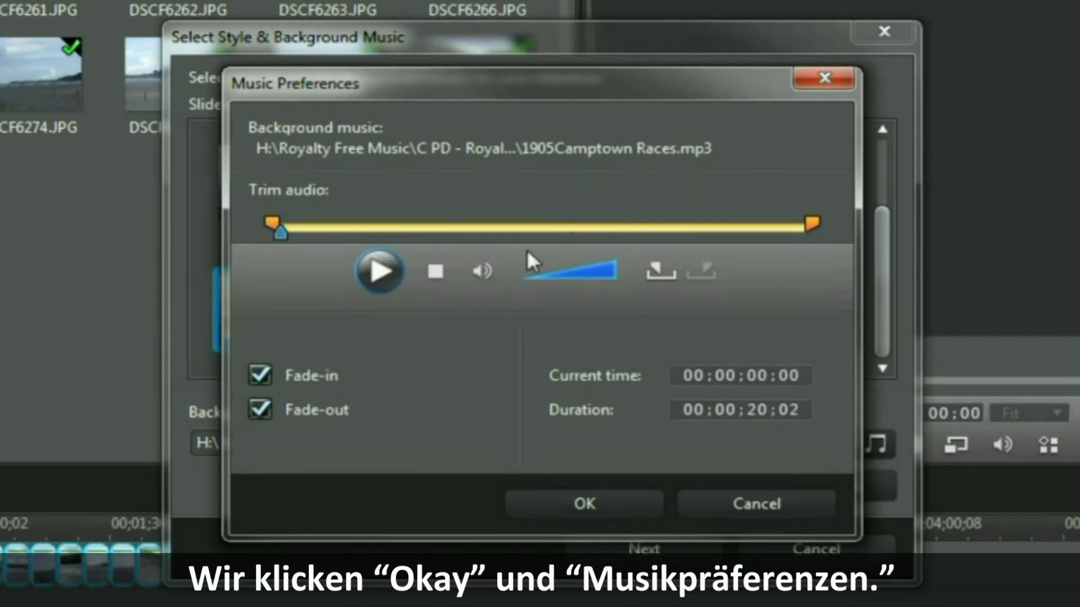
{"action": "left_click", "coordinate": [382, 276]}
{"action": "left_click", "coordinate": [383, 279]}
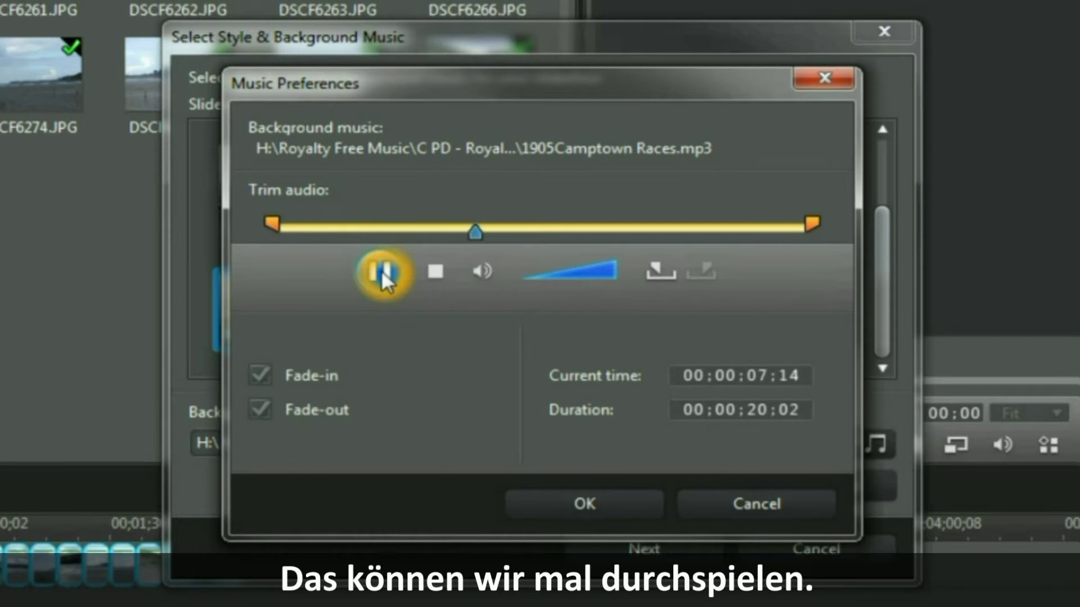
{"action": "left_click", "coordinate": [384, 275]}
Step: Uncheck Fade-in and Fade-out for the music and confirm the settings
{"action": "left_click", "coordinate": [499, 400]}
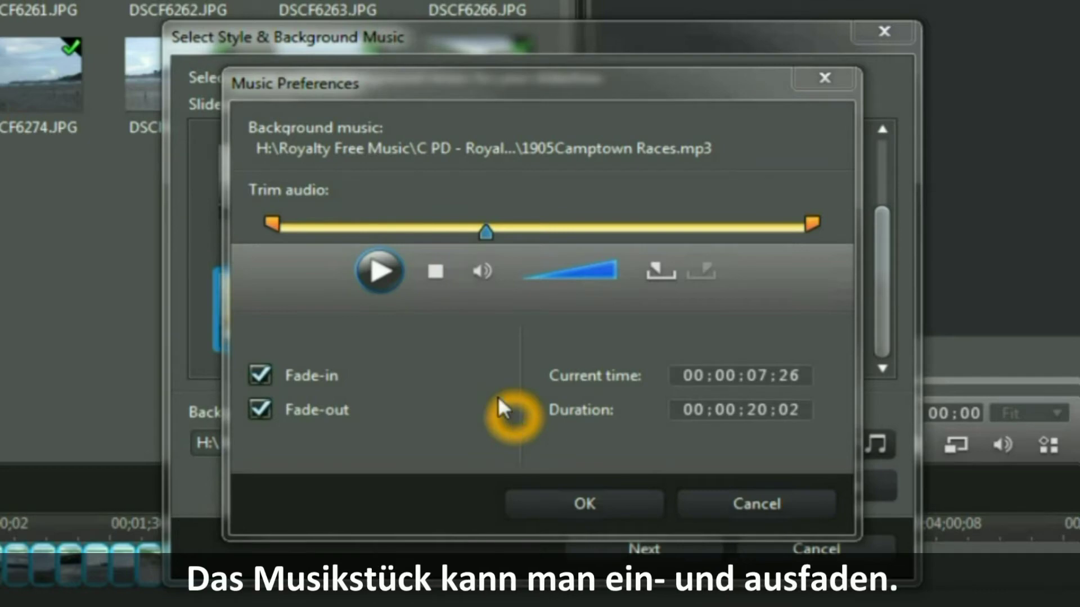
{"action": "left_click", "coordinate": [438, 387]}
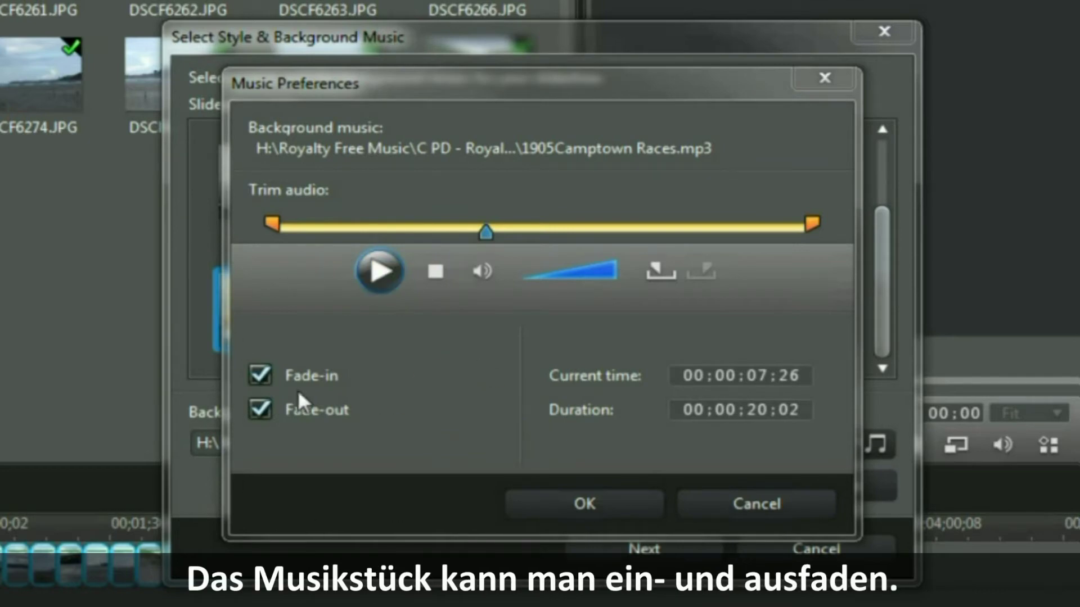
{"action": "left_click", "coordinate": [255, 376]}
{"action": "left_click", "coordinate": [255, 411]}
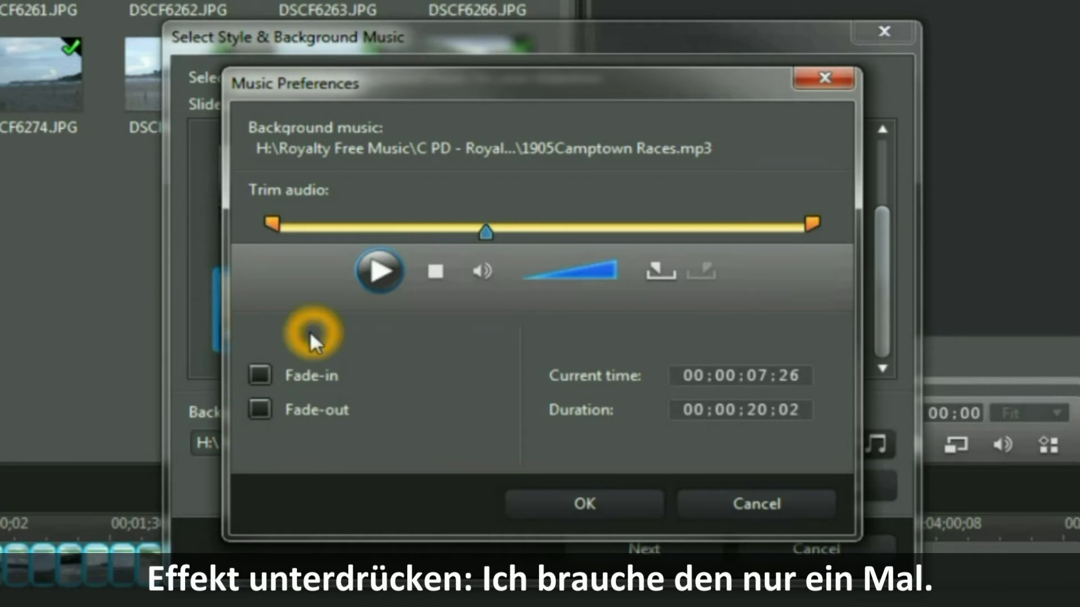
{"action": "left_click", "coordinate": [571, 505]}
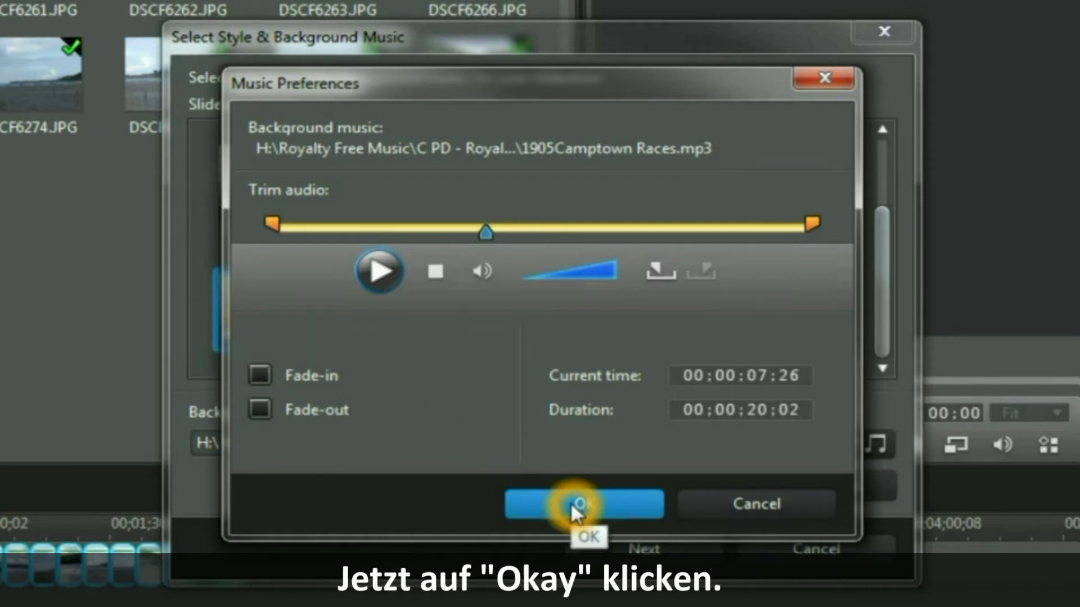
{"action": "left_click", "coordinate": [570, 502]}
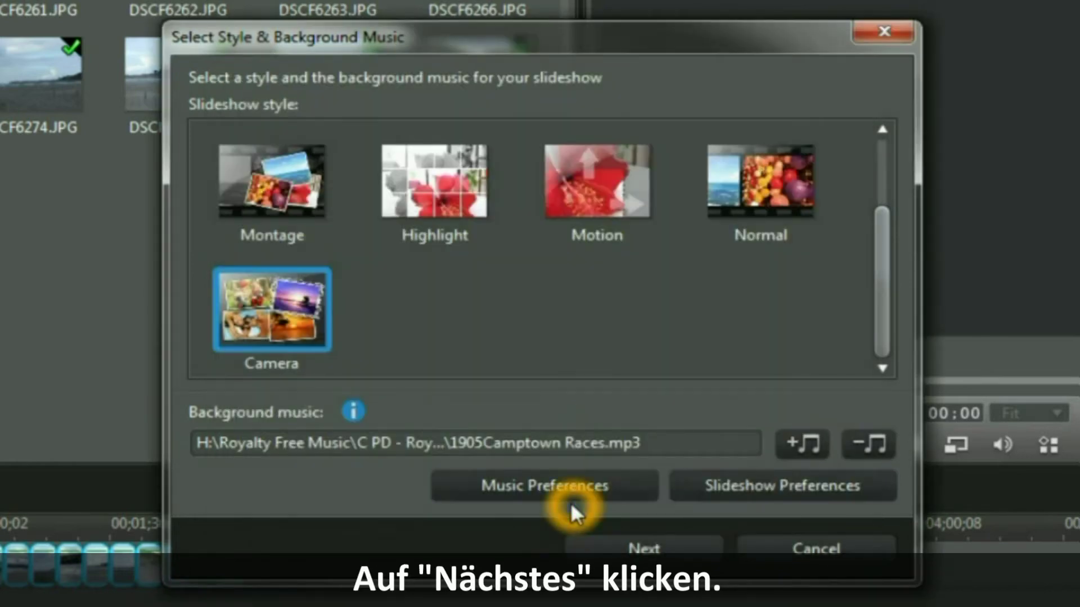
Step: Play and scrub through the Camera-style slideshow preview, then open Slideshow Designer
{"action": "left_click", "coordinate": [672, 550]}
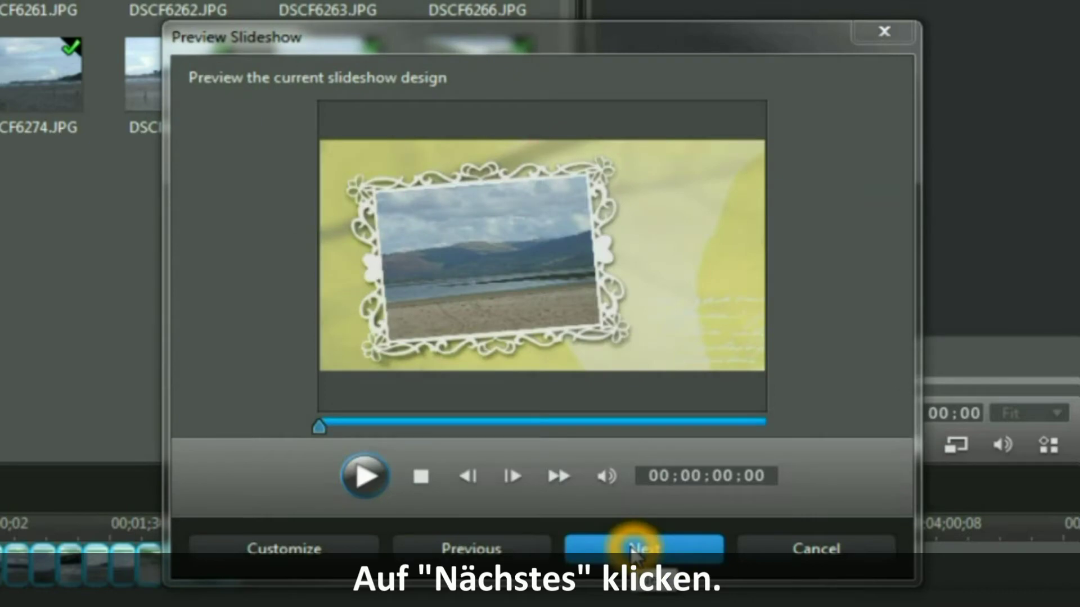
{"action": "left_click", "coordinate": [365, 477]}
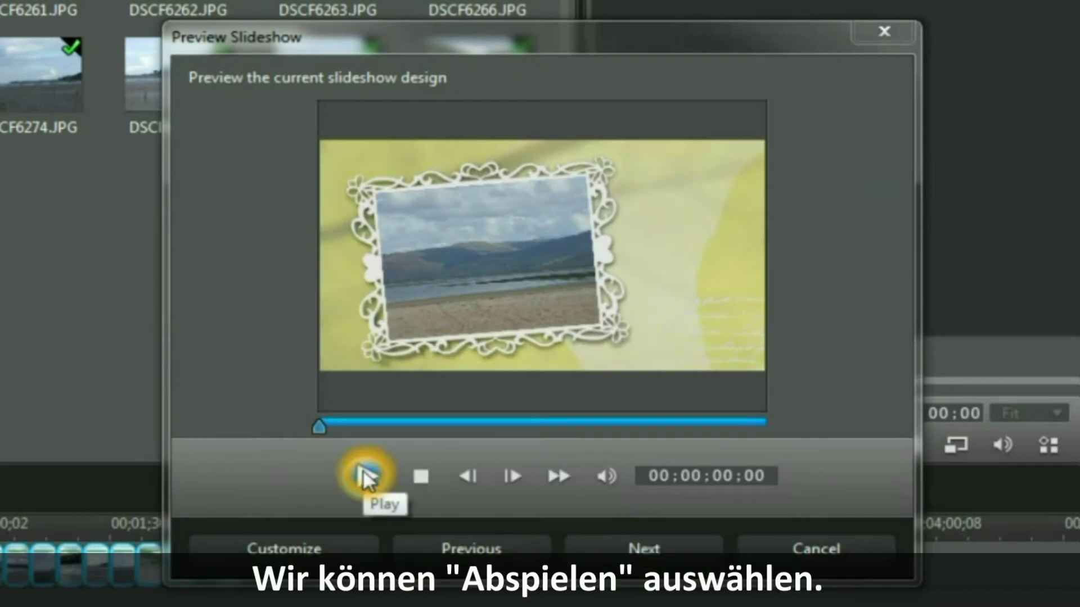
{"action": "left_click_drag", "start_coordinate": [319, 429], "coordinate": [642, 436]}
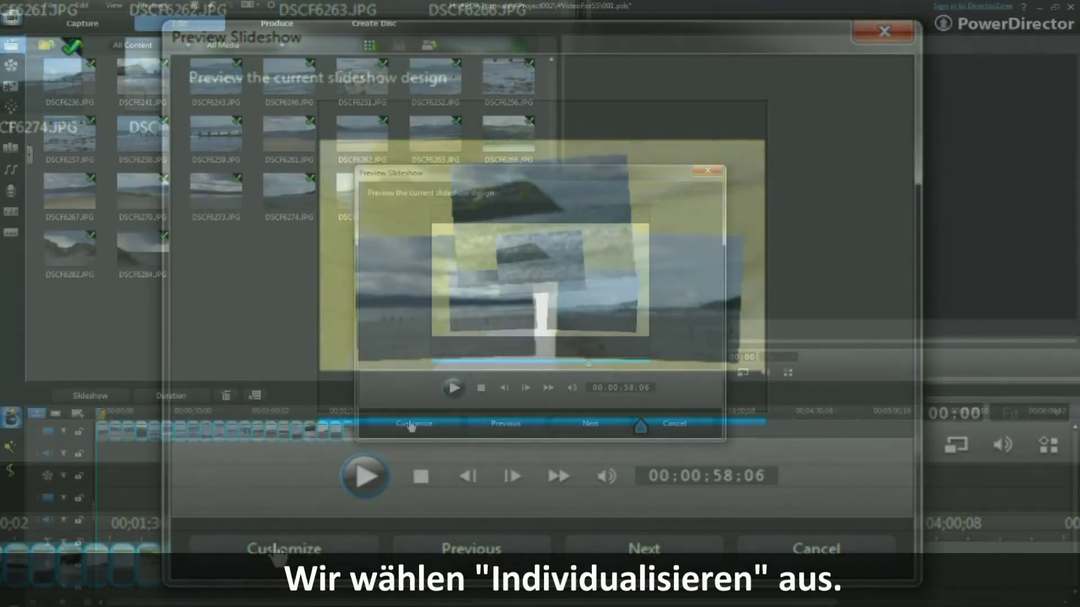
{"action": "left_click", "coordinate": [411, 426]}
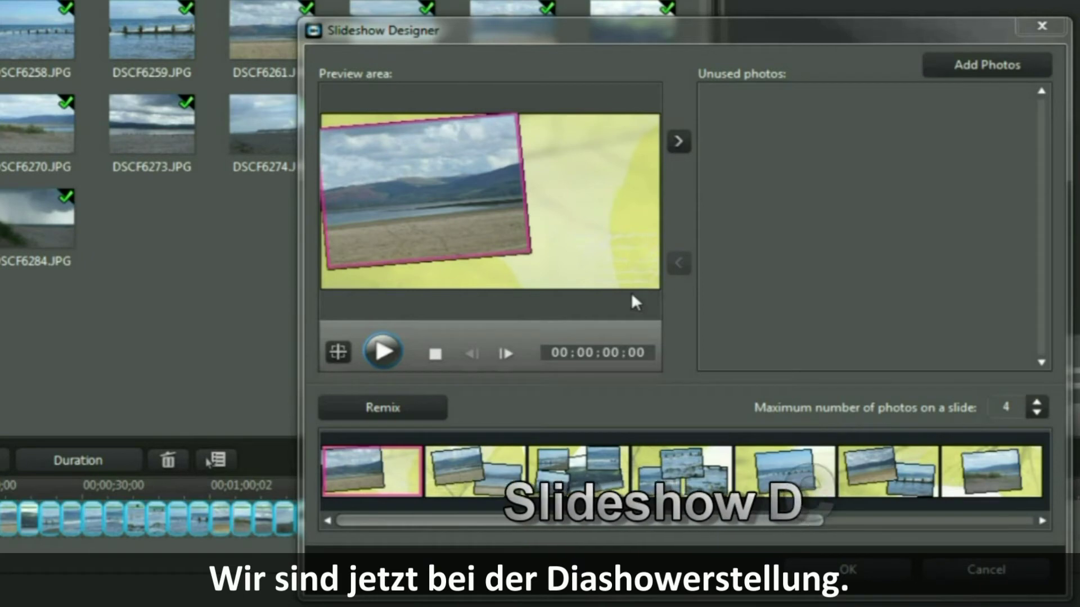
Step: Rearrange slide 3's photos, moving one to unused photos and putting DSCF6266 back
{"action": "left_click", "coordinate": [576, 475]}
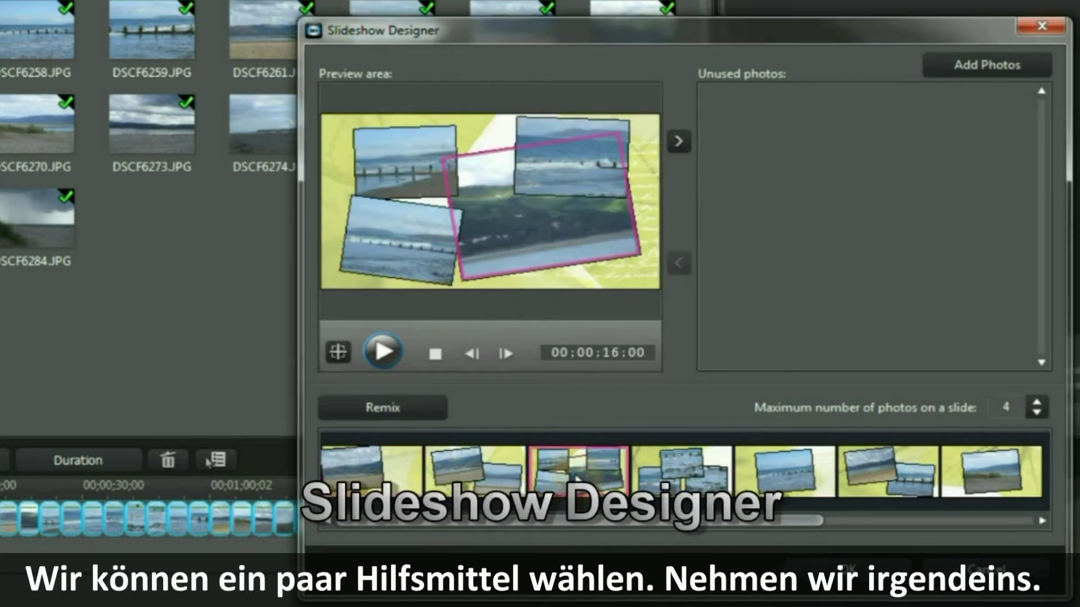
{"action": "left_click_drag", "start_coordinate": [515, 214], "coordinate": [819, 303]}
{"action": "left_click", "coordinate": [396, 150]}
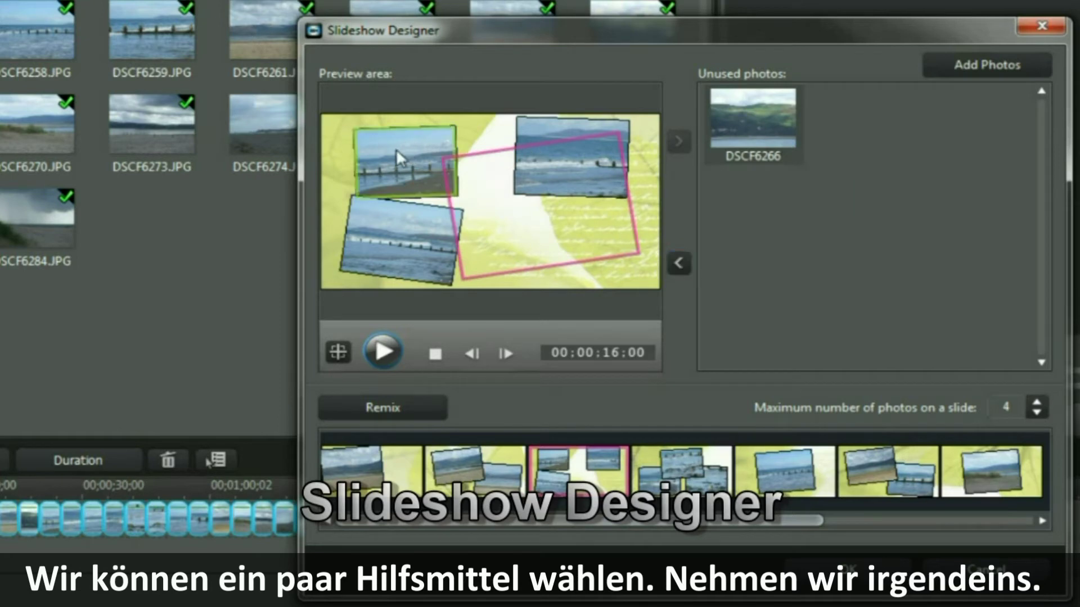
{"action": "left_click_drag", "start_coordinate": [405, 161], "coordinate": [540, 208]}
{"action": "left_click", "coordinate": [382, 263]}
{"action": "left_click_drag", "start_coordinate": [392, 263], "coordinate": [894, 253]}
{"action": "left_click_drag", "start_coordinate": [767, 132], "coordinate": [416, 172]}
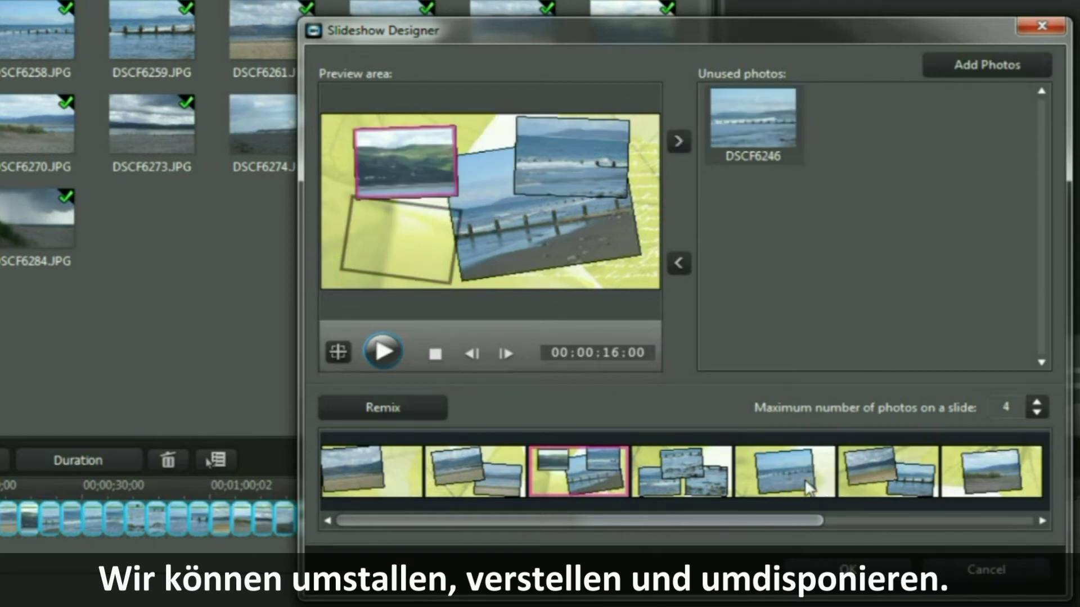
Step: Replace the single photo on slide 5 with DSCF6246
{"action": "left_click", "coordinate": [815, 488]}
{"action": "left_click_drag", "start_coordinate": [503, 204], "coordinate": [812, 237]}
{"action": "left_click_drag", "start_coordinate": [761, 129], "coordinate": [472, 212]}
{"action": "left_click", "coordinate": [628, 219]}
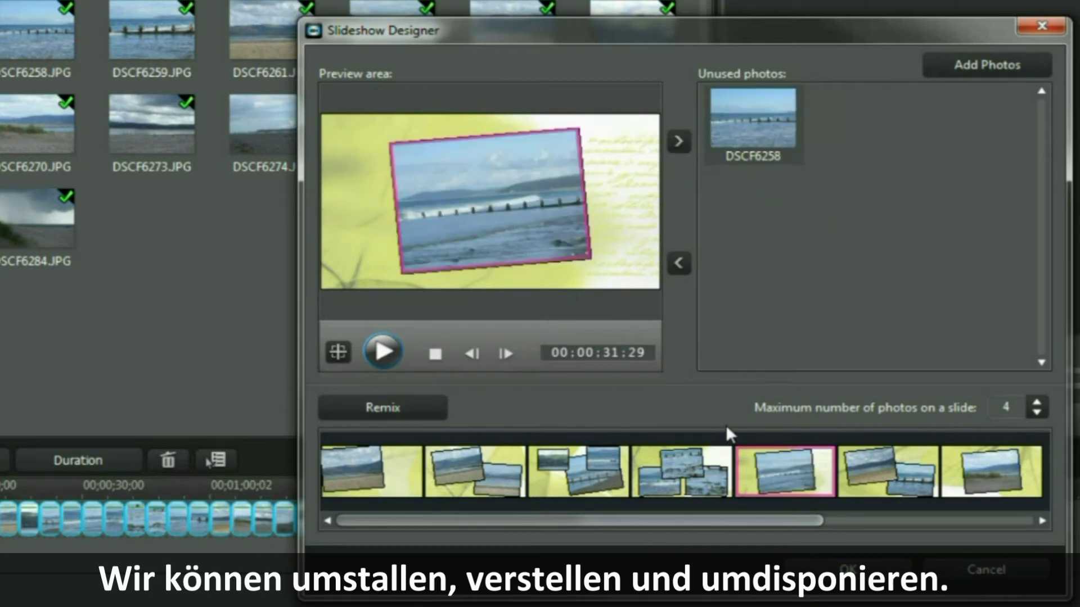
Step: Place DSCF6258, after trying slide 4, into slide 3
{"action": "left_click", "coordinate": [689, 477]}
{"action": "left_click", "coordinate": [698, 472]}
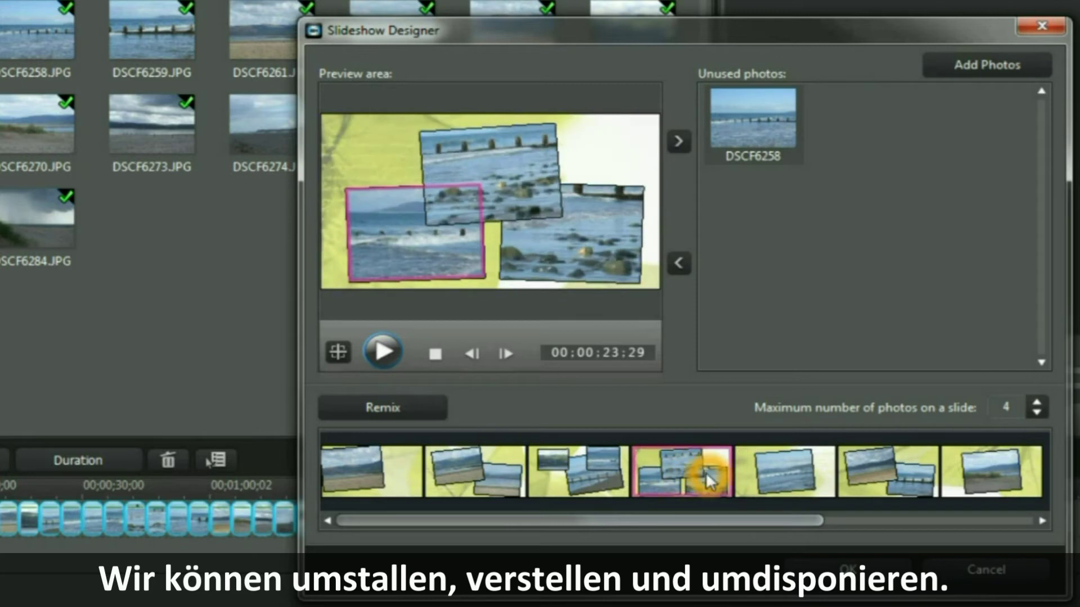
{"action": "left_click_drag", "start_coordinate": [744, 120], "coordinate": [408, 181]}
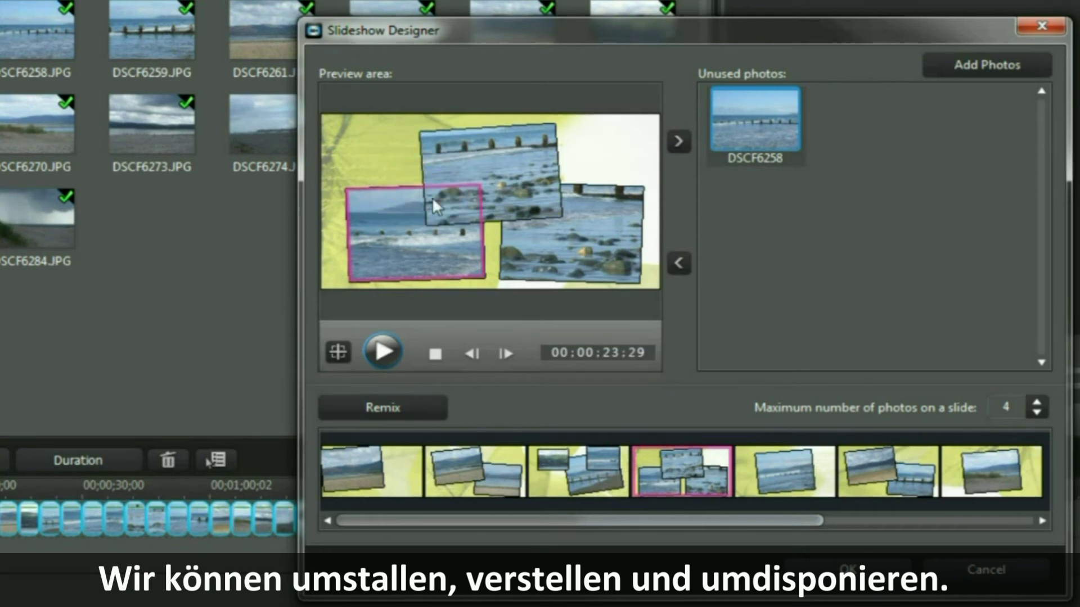
{"action": "left_click", "coordinate": [585, 482]}
{"action": "left_click_drag", "start_coordinate": [743, 119], "coordinate": [398, 235]}
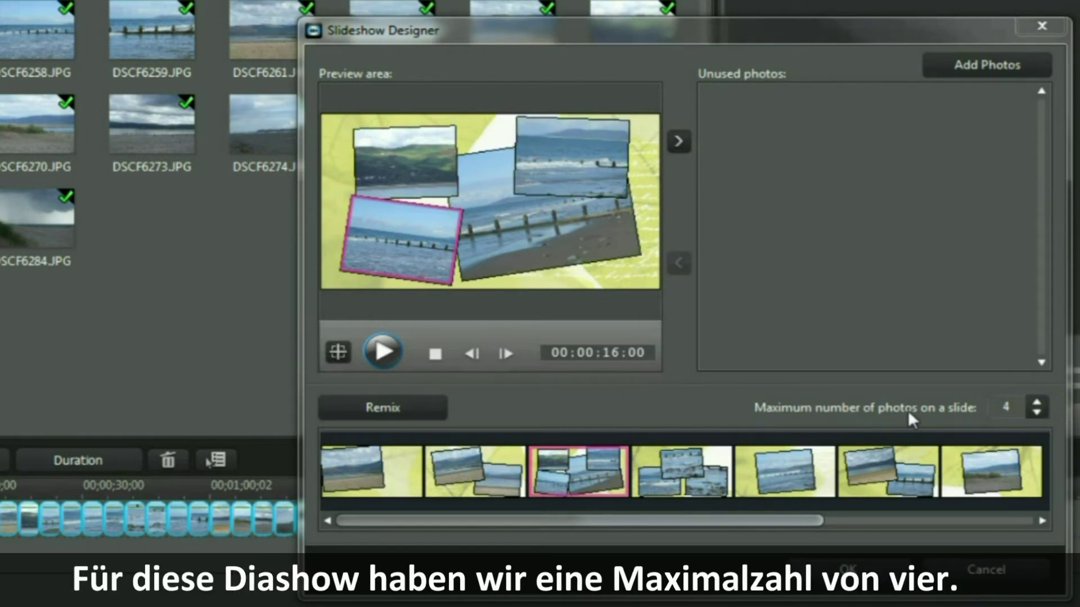
Step: Lower the maximum photos per slide to 4 and remix the slideshow
{"action": "left_click", "coordinate": [1038, 416]}
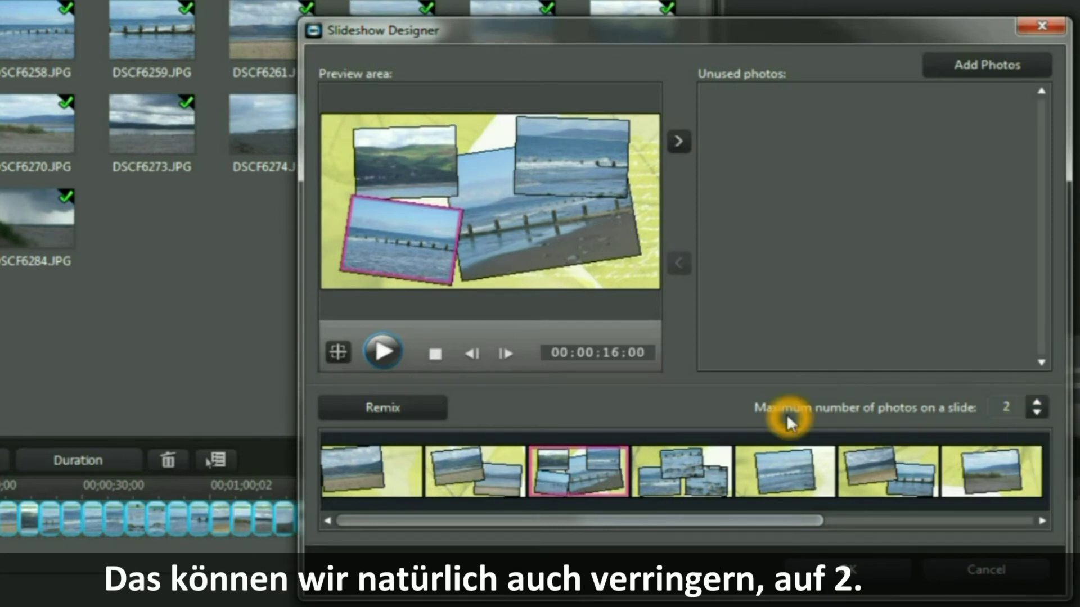
{"action": "left_click", "coordinate": [391, 408]}
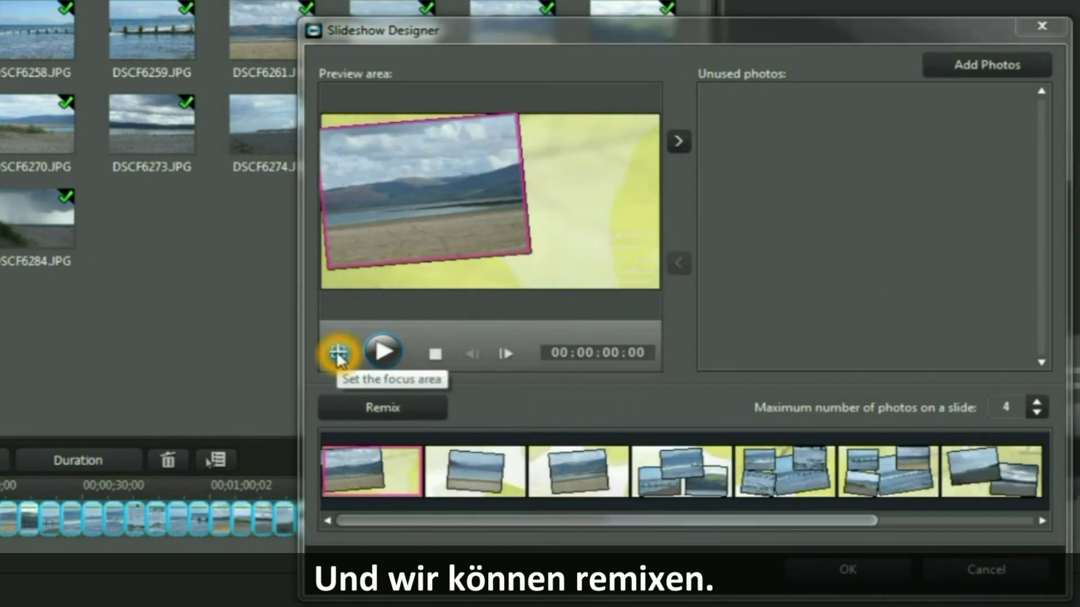
{"action": "left_click", "coordinate": [338, 353]}
Step: Shrink the first photo's focus rectangle, shift it right, and close the Focus Area window
{"action": "left_click_drag", "start_coordinate": [278, 221], "coordinate": [235, 191]}
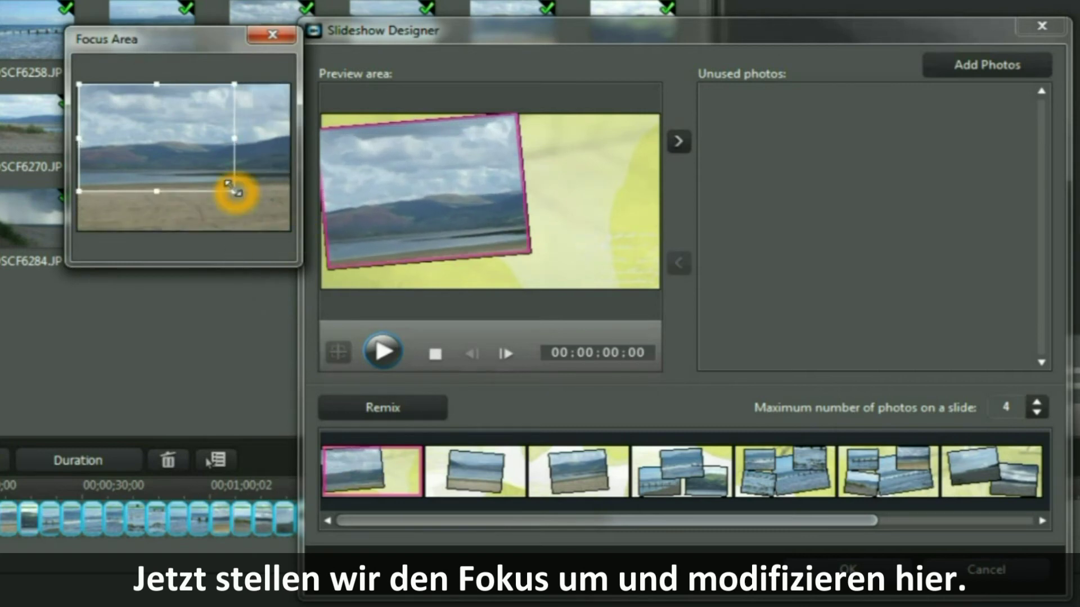
{"action": "left_click_drag", "start_coordinate": [161, 152], "coordinate": [210, 162]}
{"action": "left_click", "coordinate": [194, 178]}
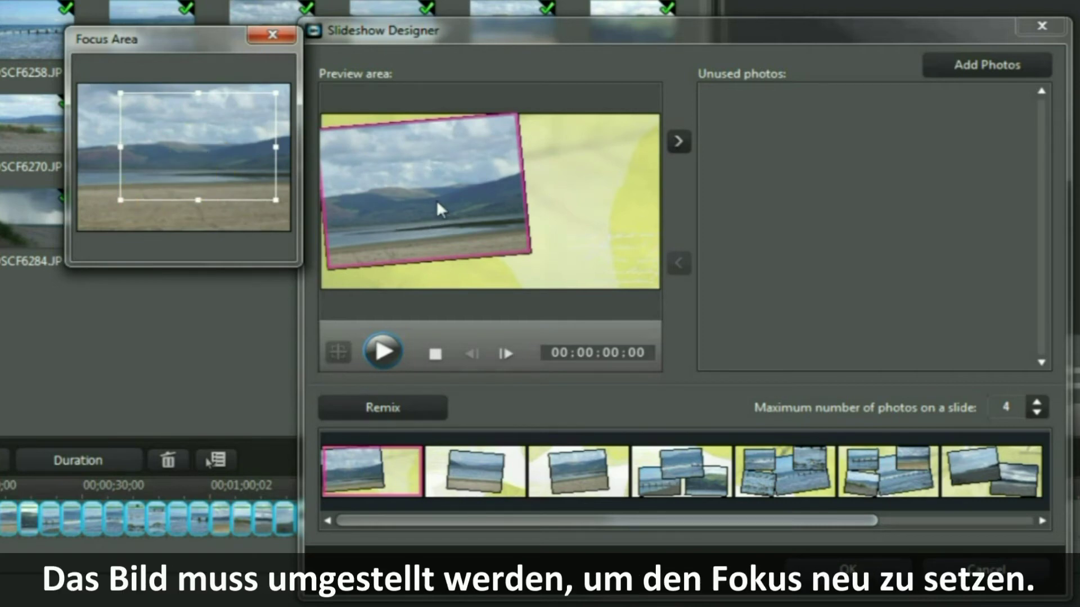
{"action": "left_click", "coordinate": [420, 257]}
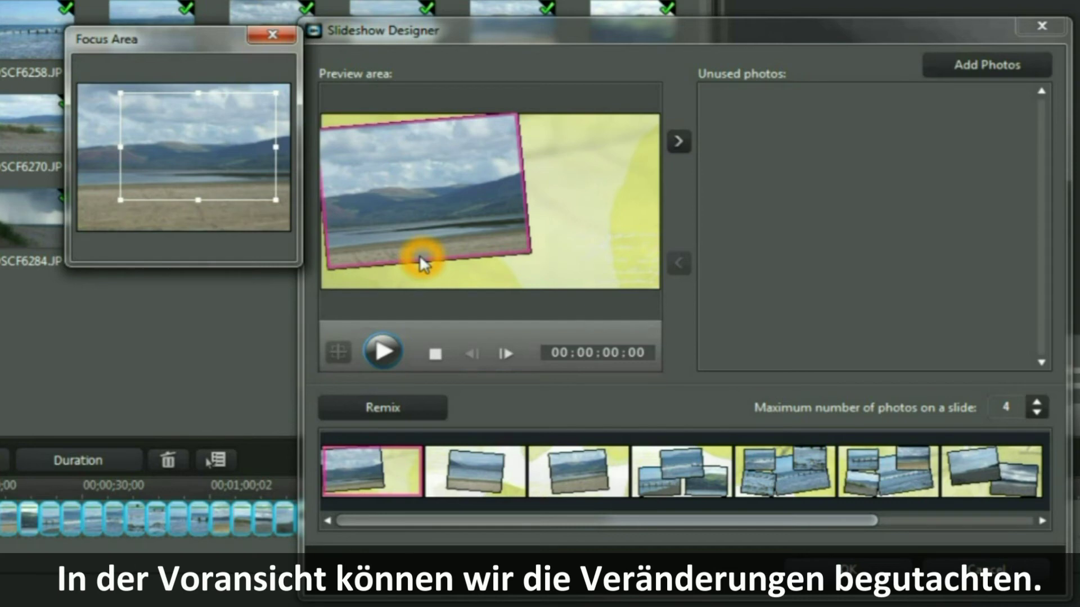
{"action": "left_click", "coordinate": [205, 122]}
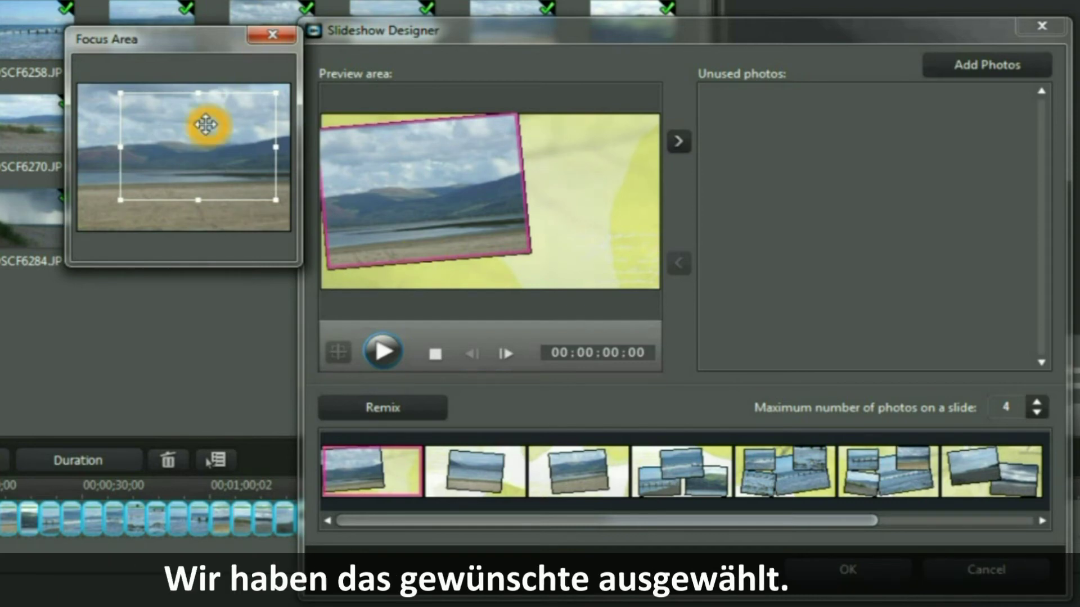
{"action": "left_click", "coordinate": [273, 35]}
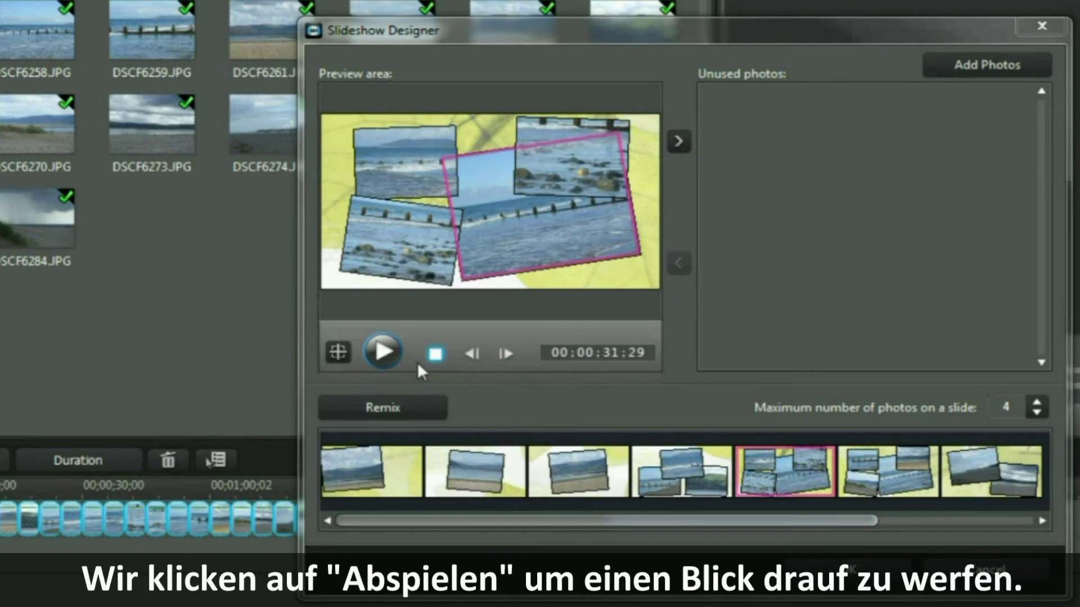
Step: Play the slideshow in the Slideshow Designer preview, then accept the design
{"action": "left_click", "coordinate": [384, 353]}
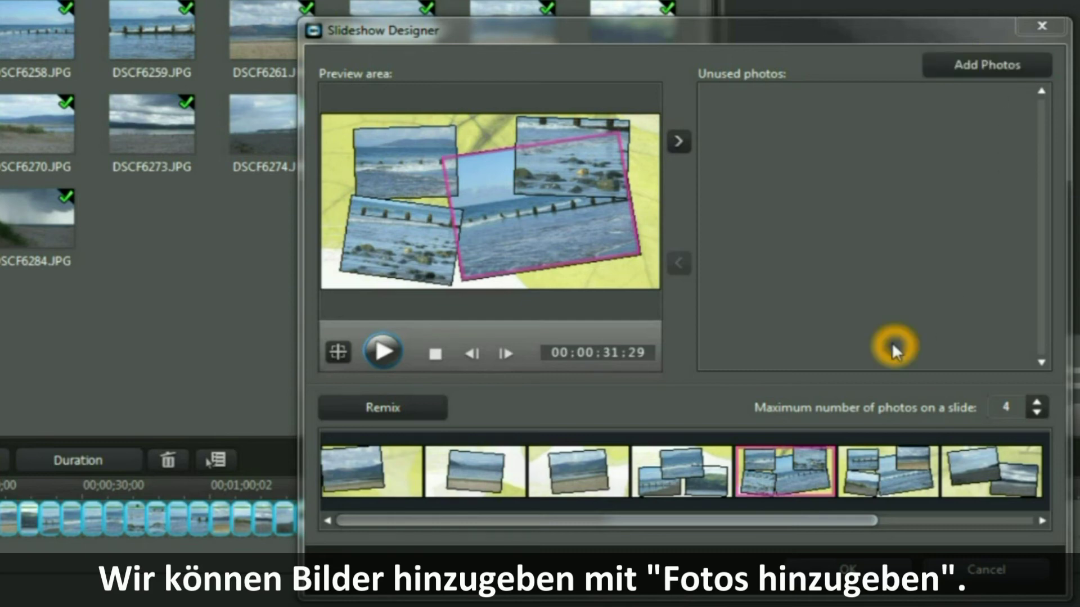
{"action": "left_click", "coordinate": [823, 579]}
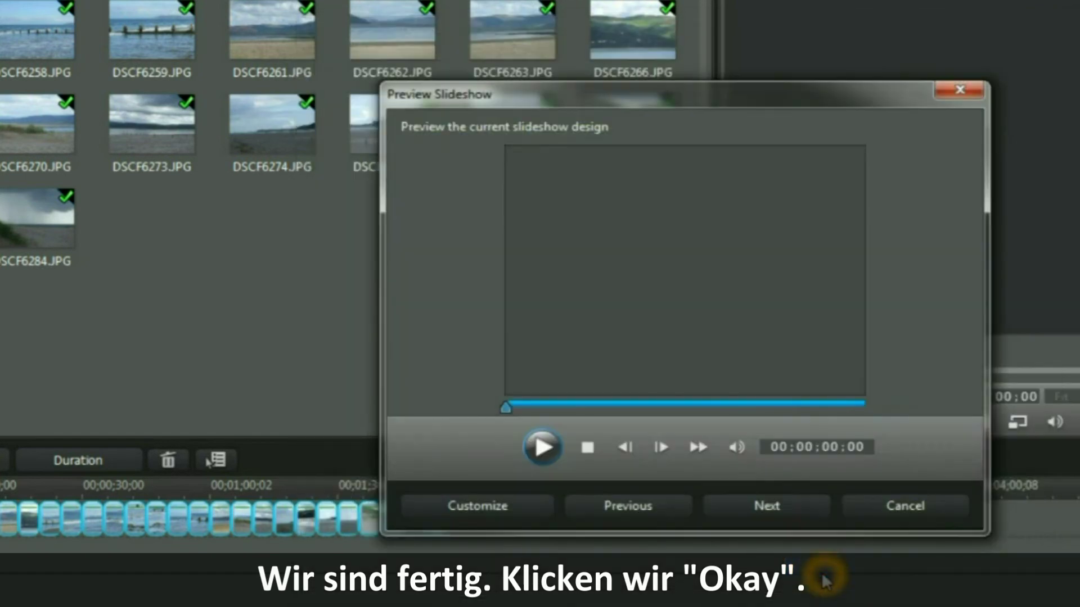
Step: Play and pause the slideshow preview, then continue to the Finished summary showing 23 photos used
{"action": "left_click", "coordinate": [545, 450]}
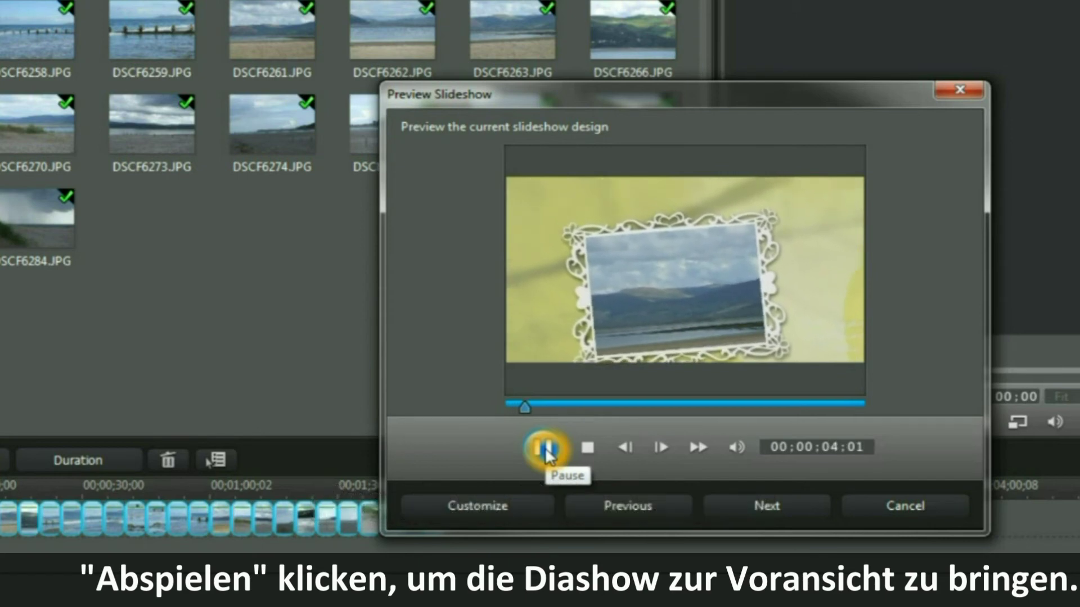
{"action": "left_click", "coordinate": [545, 448]}
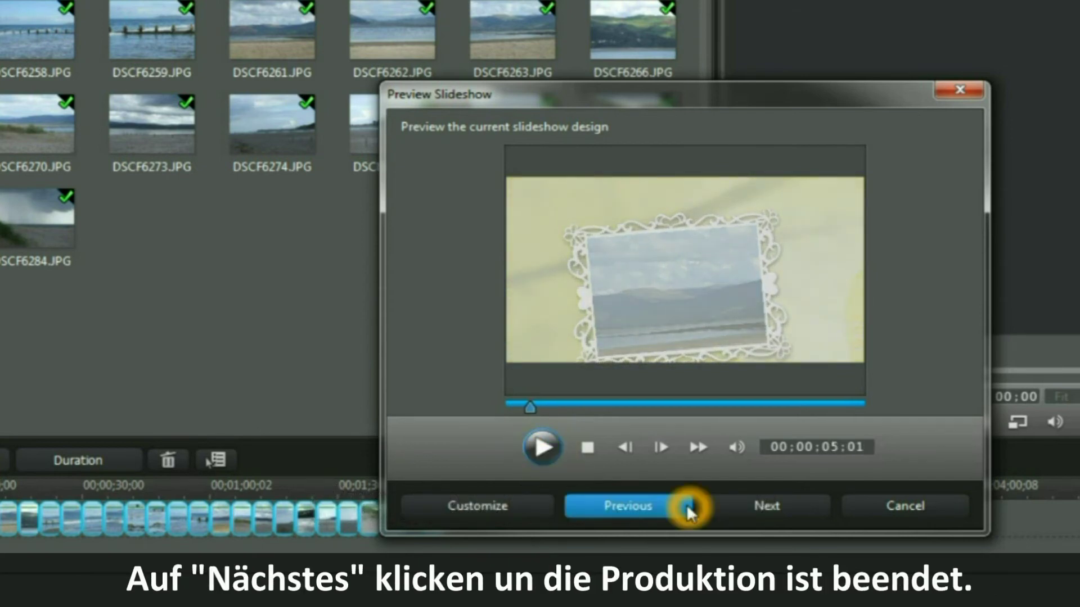
{"action": "left_click", "coordinate": [772, 509]}
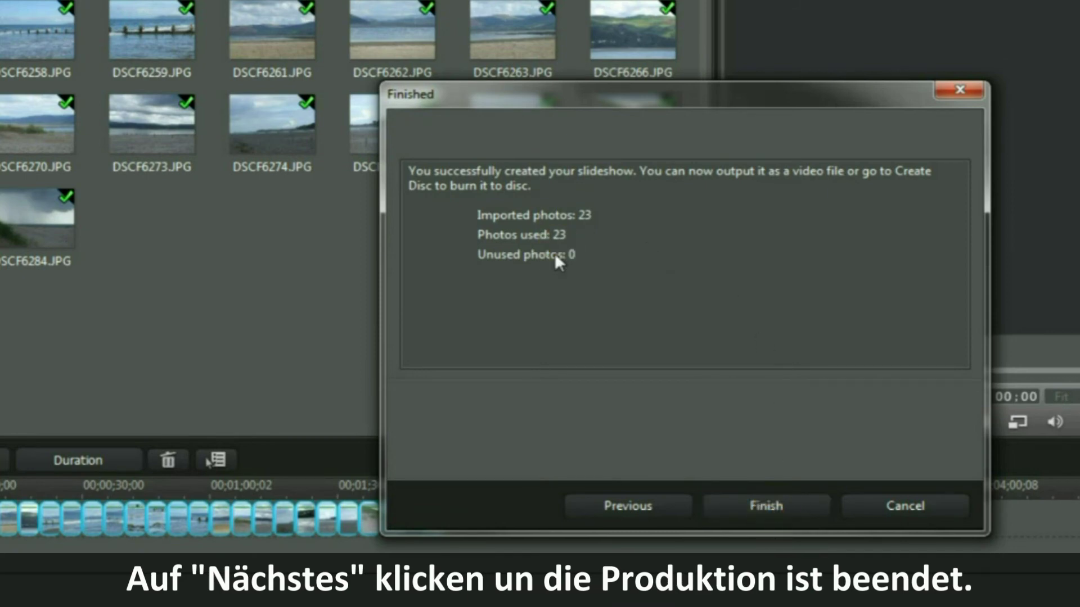
Step: Finish the slideshow and let it replace the selected timeline clips above the 1905Camptown Races music
{"action": "left_click", "coordinate": [772, 511]}
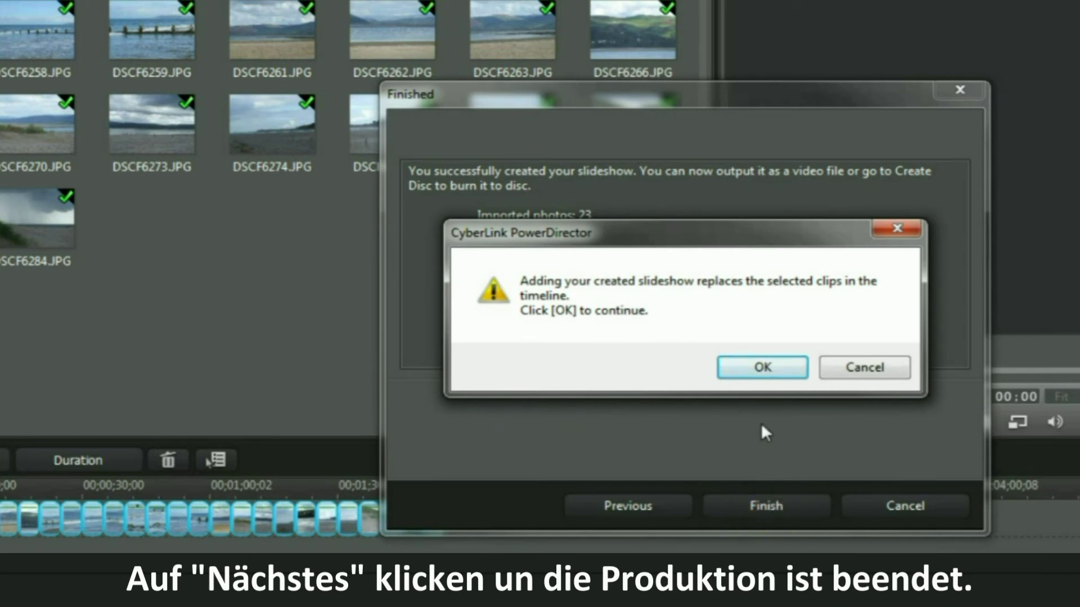
{"action": "left_click", "coordinate": [606, 349]}
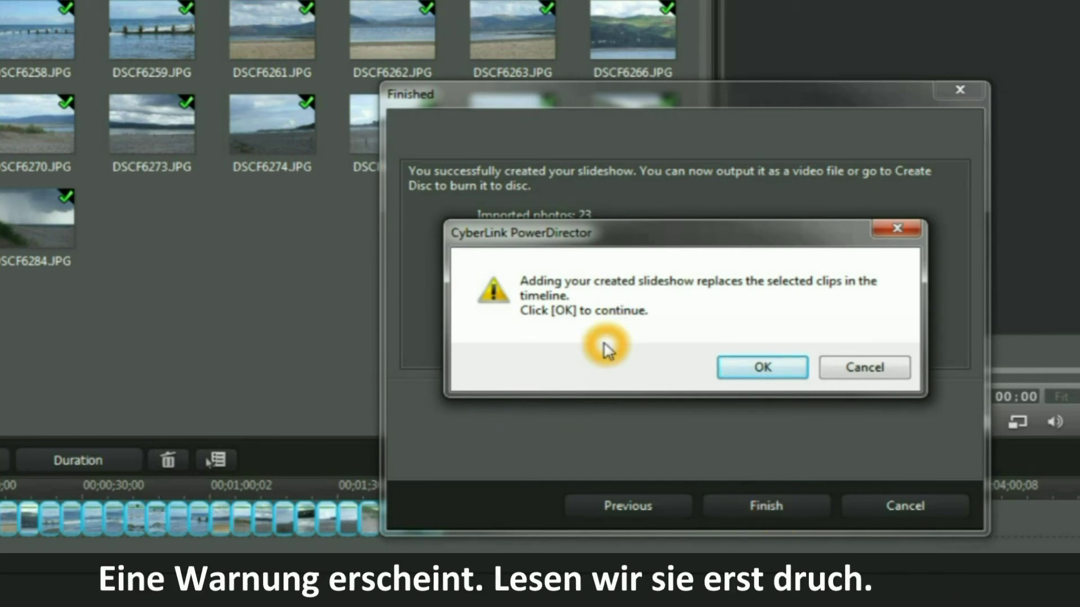
{"action": "left_click", "coordinate": [683, 309]}
{"action": "left_click", "coordinate": [763, 367]}
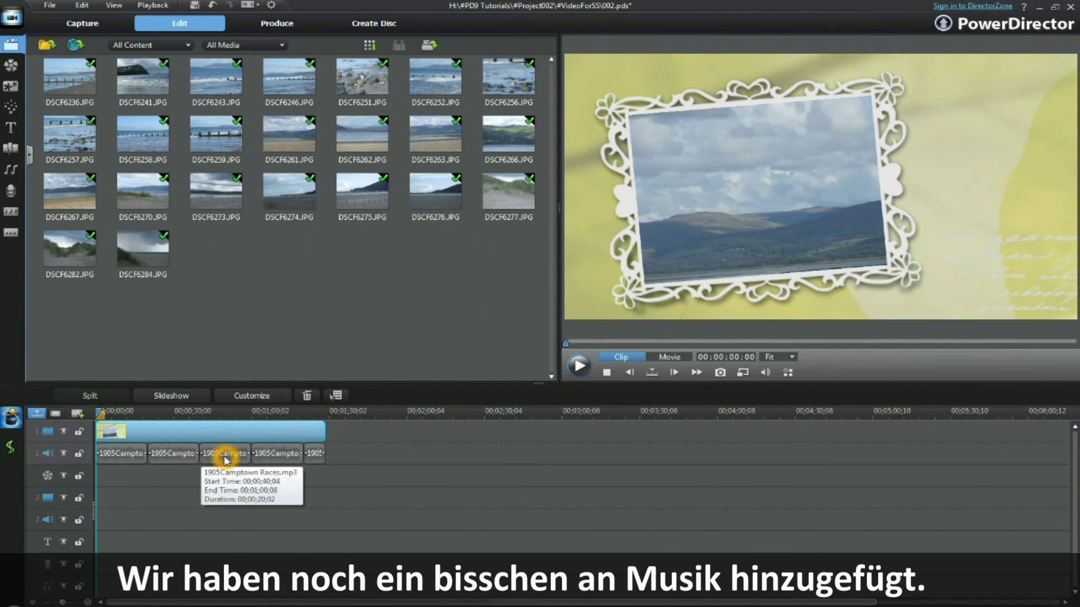
Step: Play the project from the start and move the playhead further into the slideshow
{"action": "left_click", "coordinate": [579, 368]}
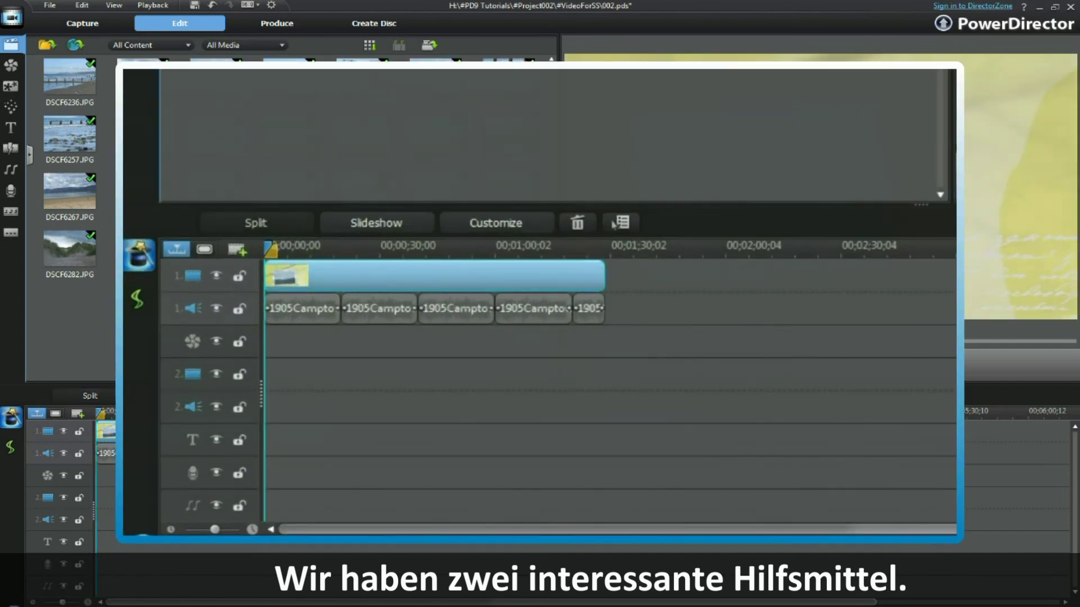
{"action": "left_click_drag", "start_coordinate": [279, 245], "coordinate": [355, 256]}
{"action": "left_click", "coordinate": [353, 253]}
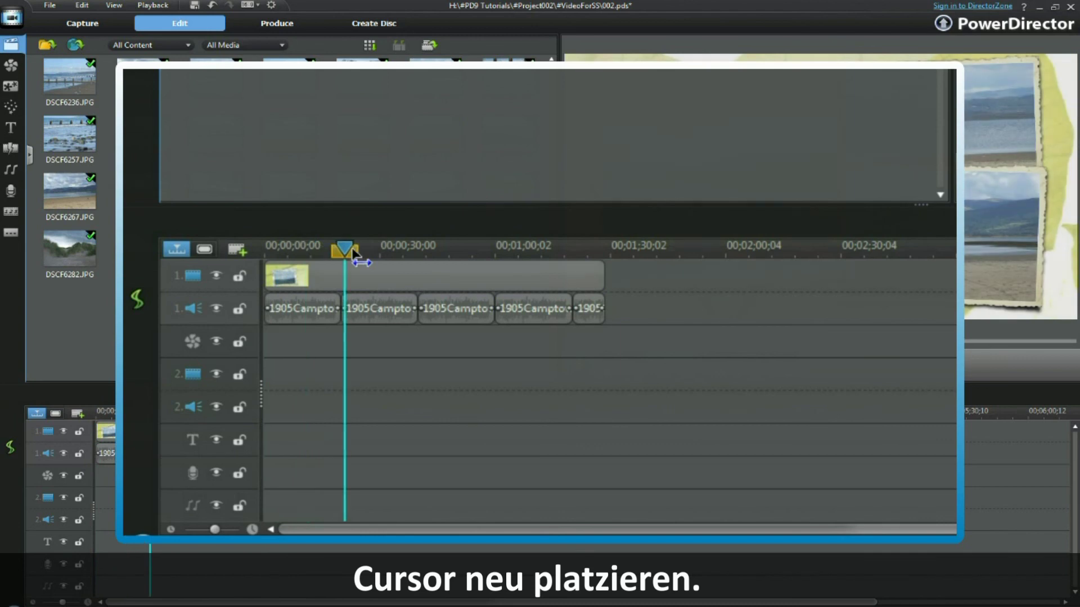
Step: Select the slideshow clip on track 1 and reopen it in the Slideshow Designer
{"action": "left_click", "coordinate": [562, 277]}
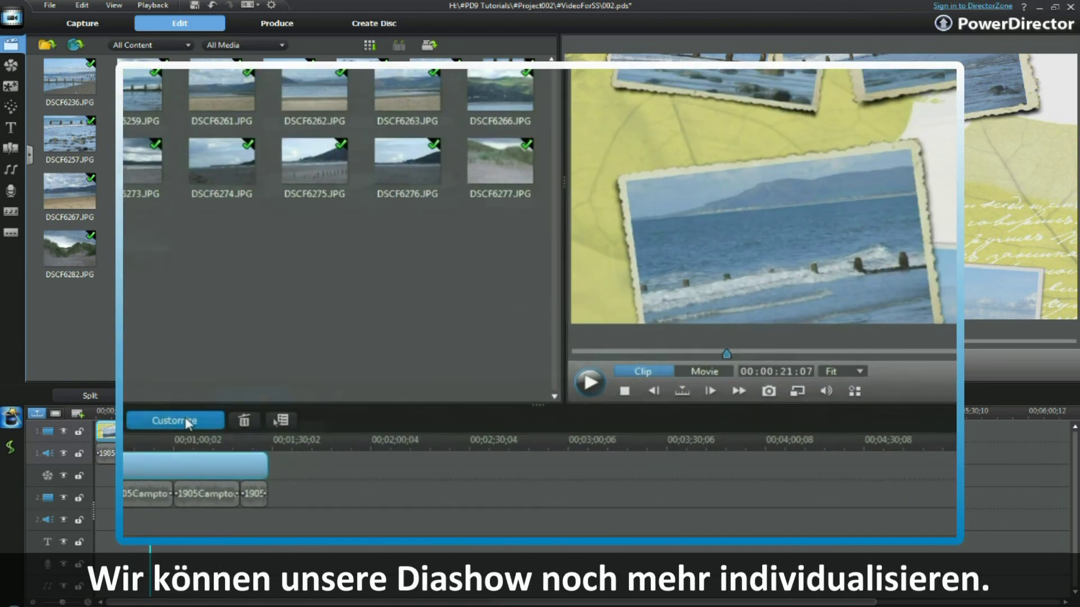
{"action": "left_click", "coordinate": [187, 423]}
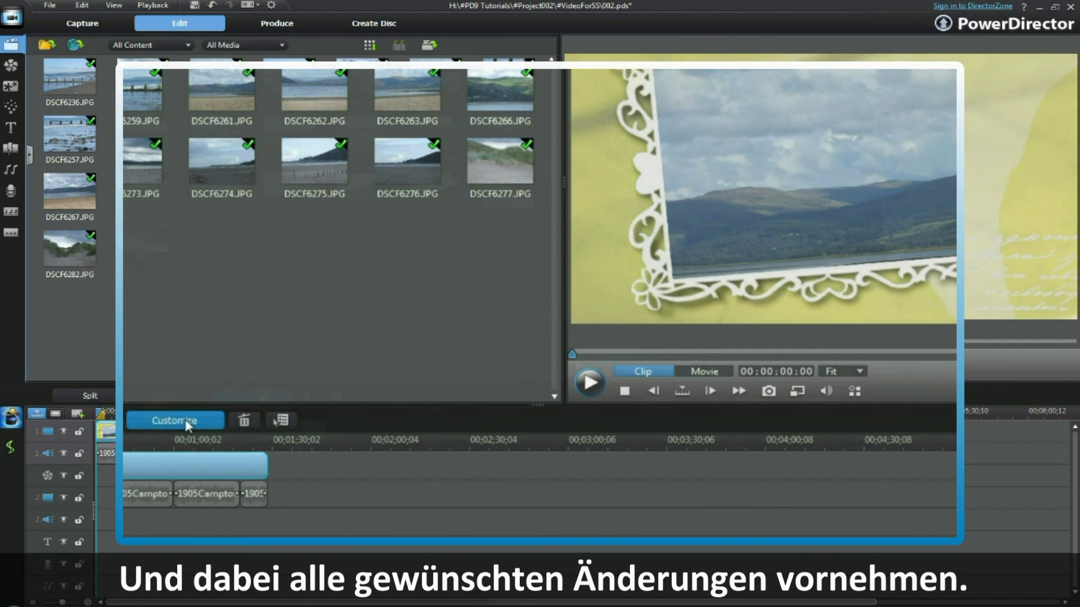
{"action": "left_click", "coordinate": [186, 422]}
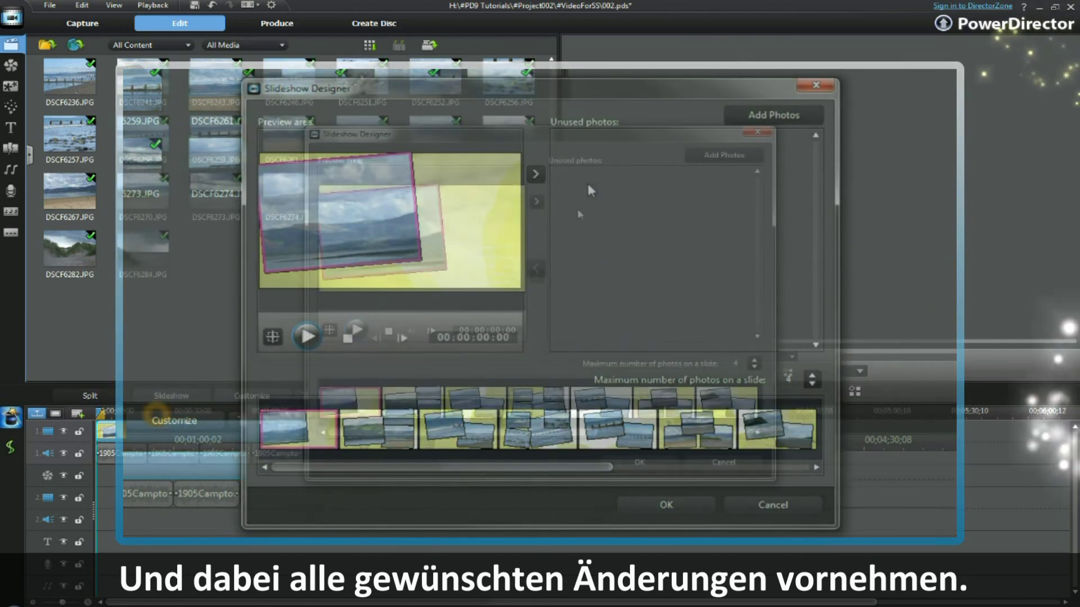